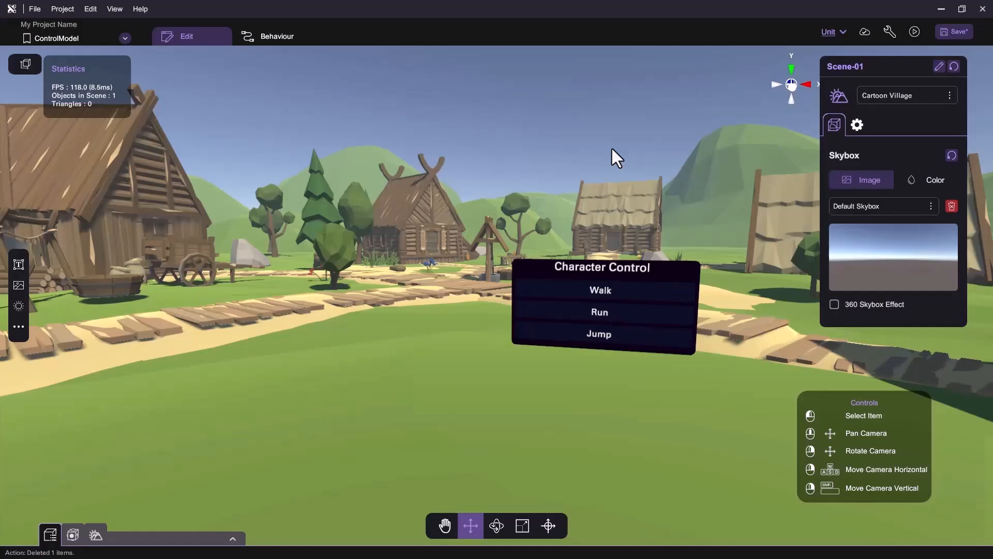
Browse the 3D Model assets and preview animations 06, 08 and 09 of the character3D.fbx model.
right_drag(611, 149, 611, 158)
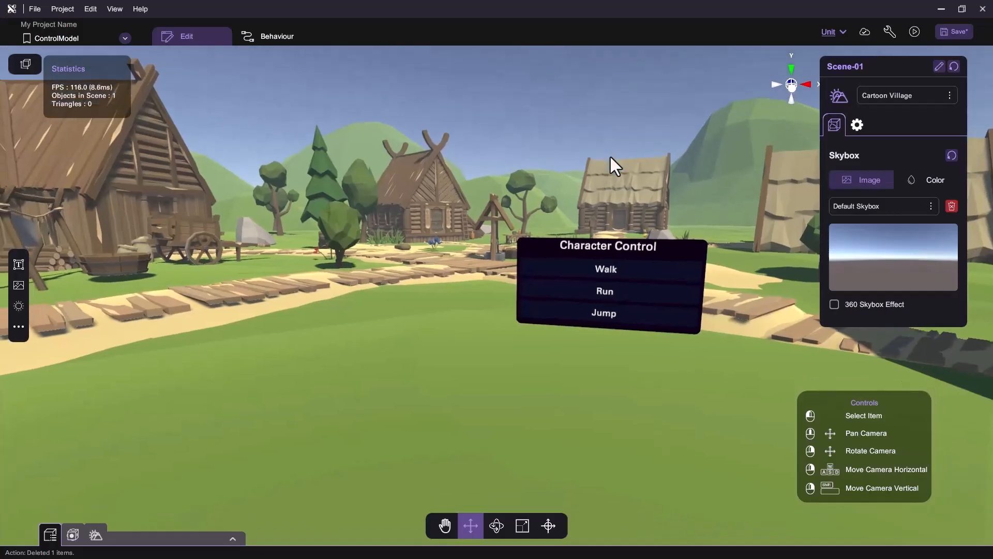
click(20, 328)
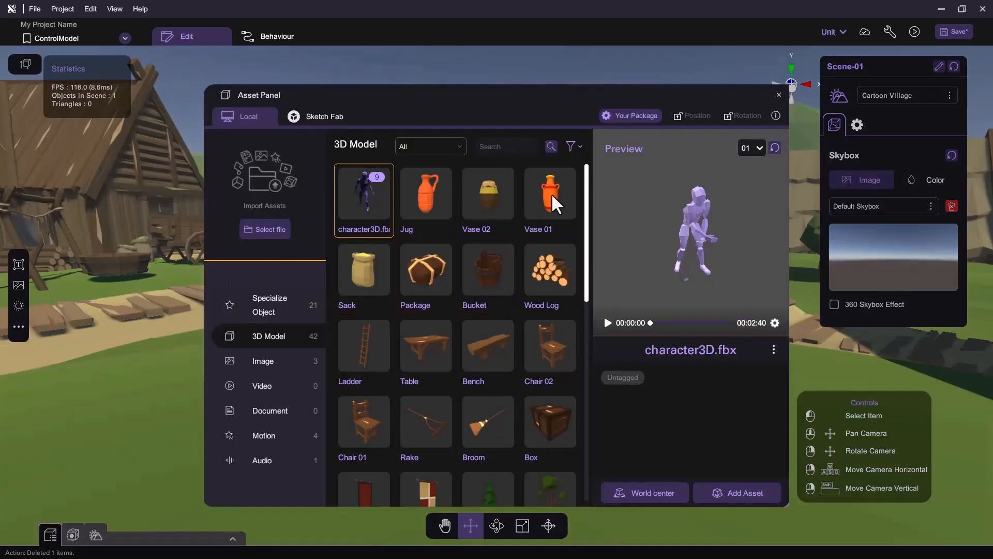
click(758, 147)
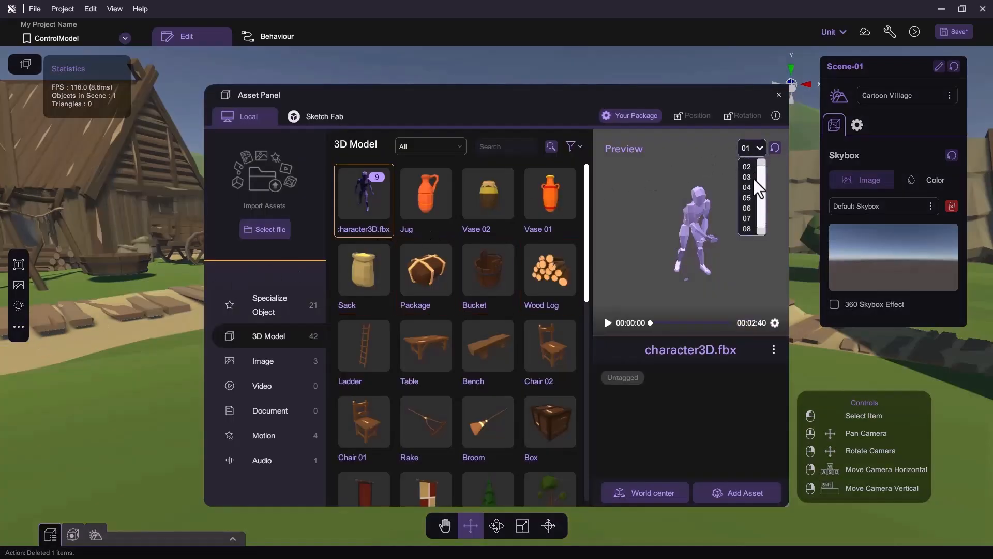
click(751, 205)
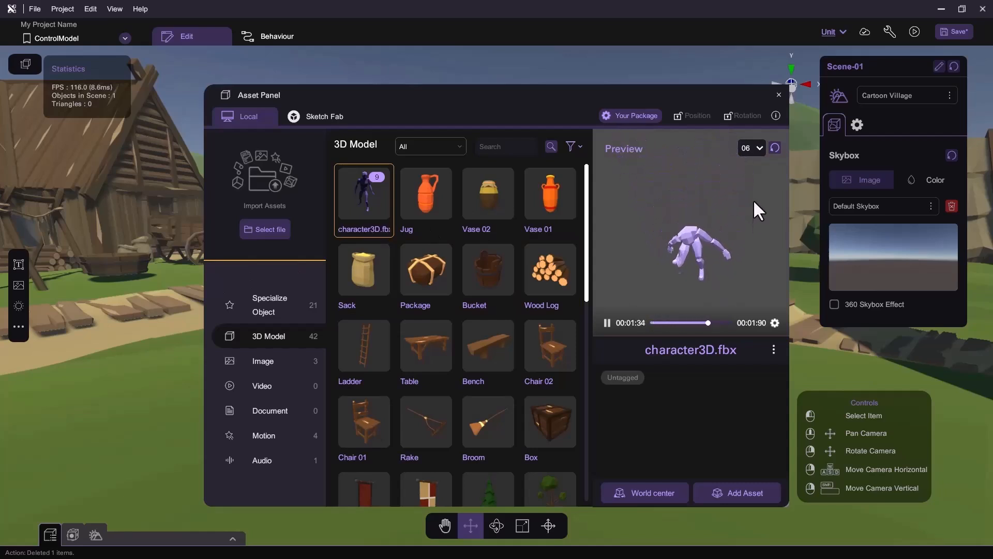
click(758, 148)
scroll(747, 229, down, 1)
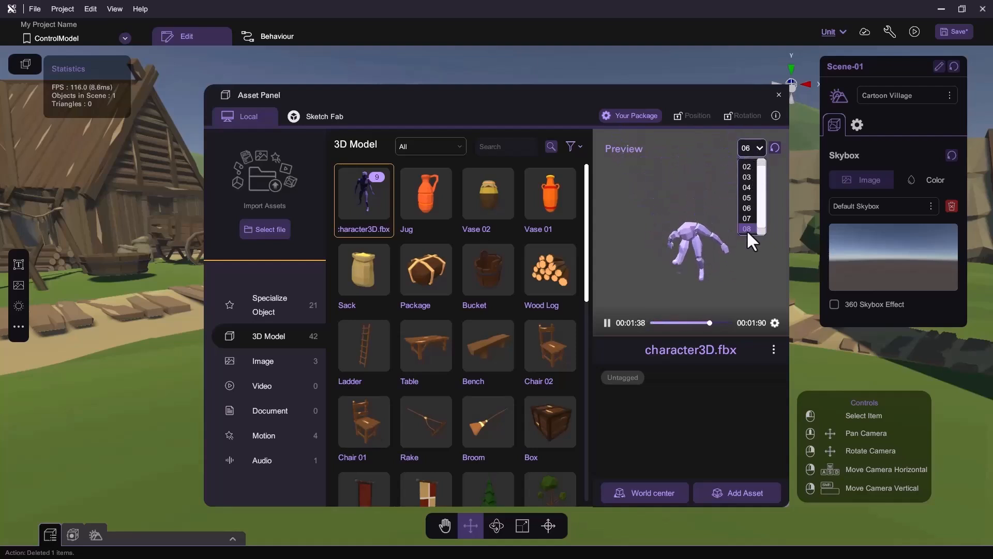
click(747, 229)
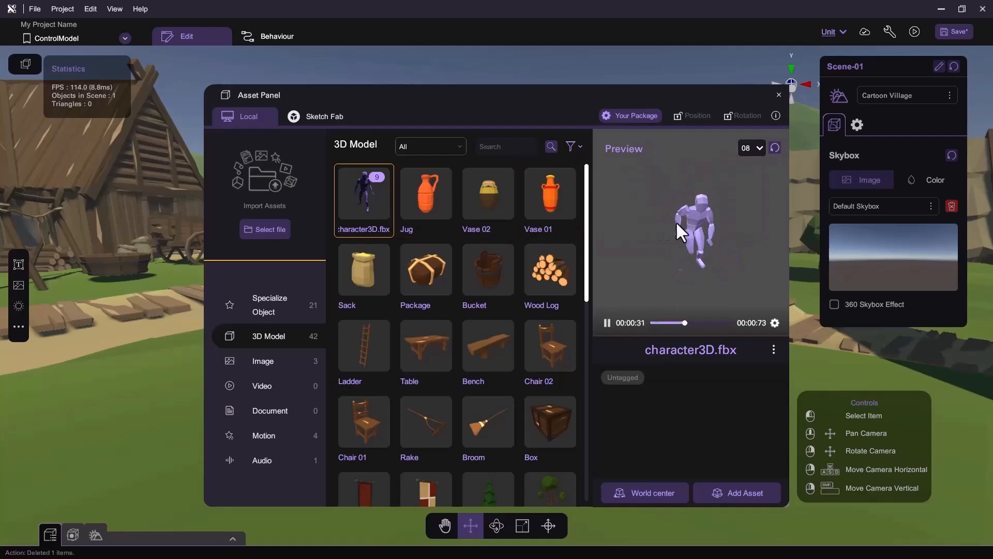
scroll(726, 214, up, 2)
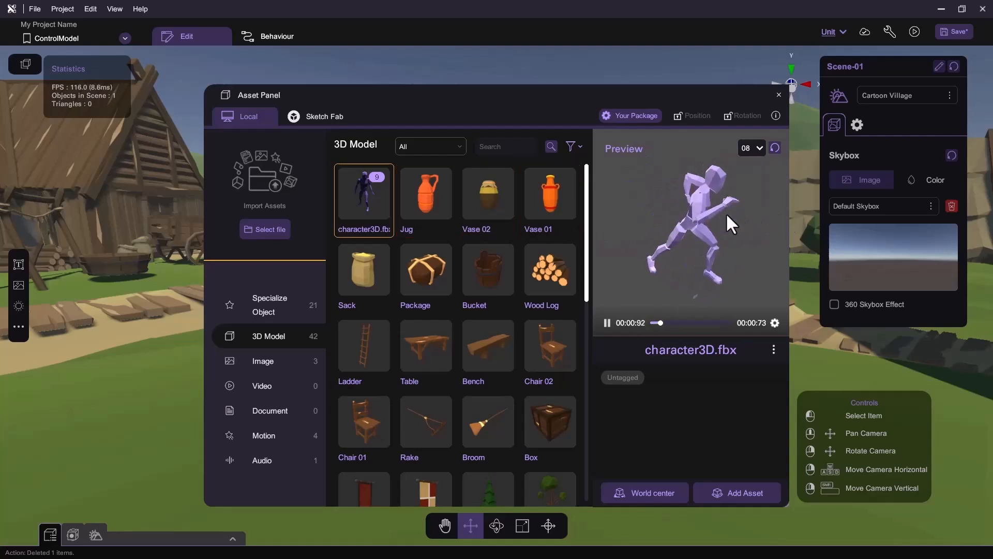
click(755, 146)
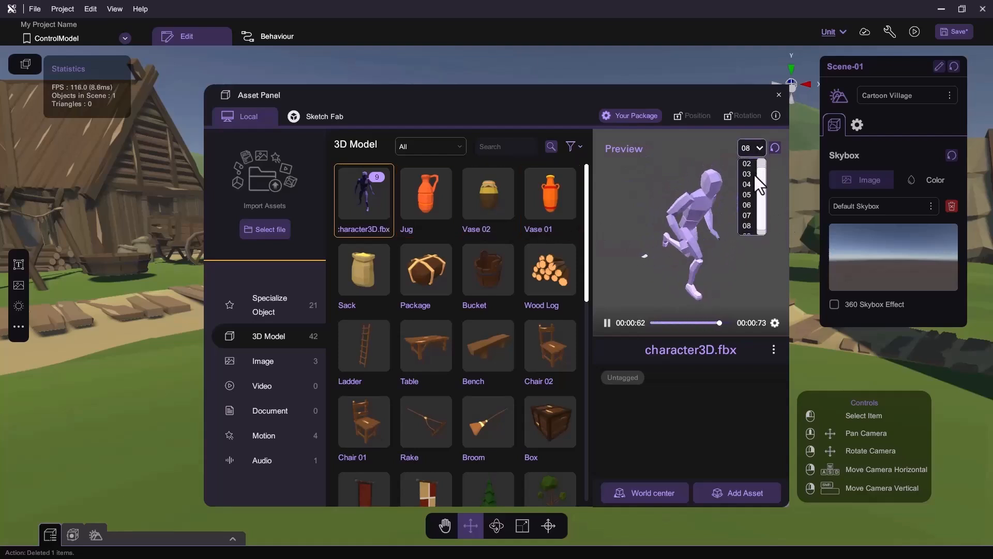
click(749, 228)
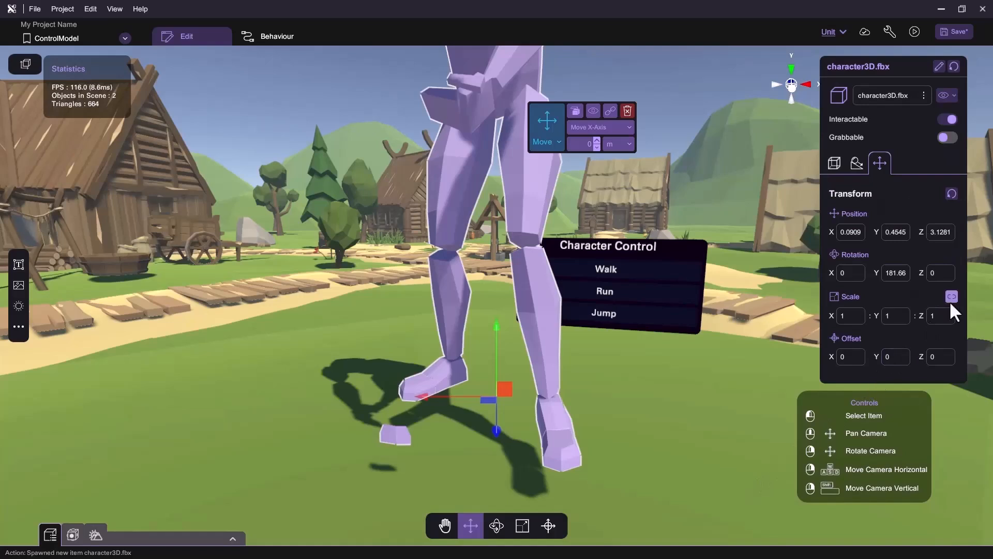
Scale the character uniformly to 0.5 and lower it onto the grass to a Y position of about 0.1.
text(5)
key(Return)
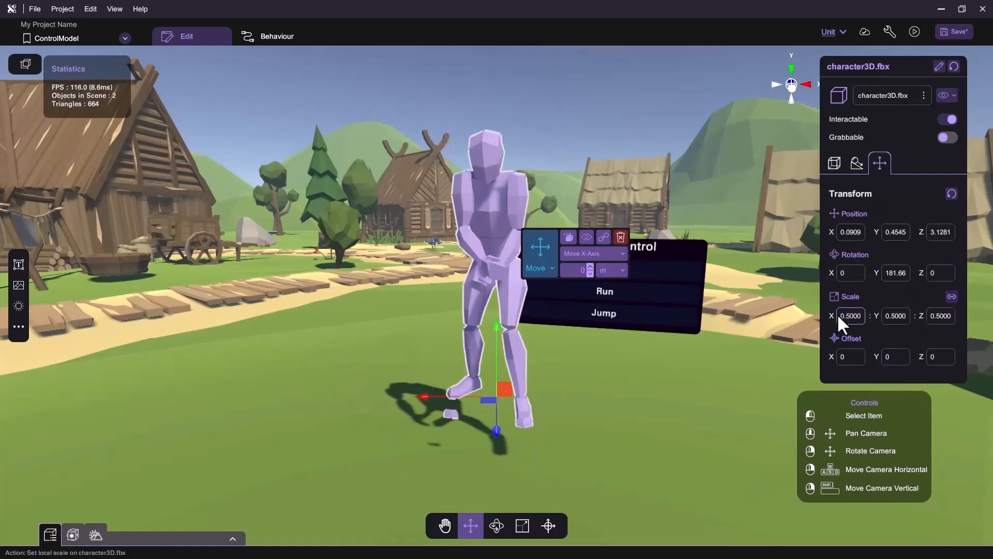
drag(503, 332, 501, 376)
Rotate the character about its vertical axis to about 160° and move it back beside the Character Control panel, near X -0.587, Z 4.46.
key(e)
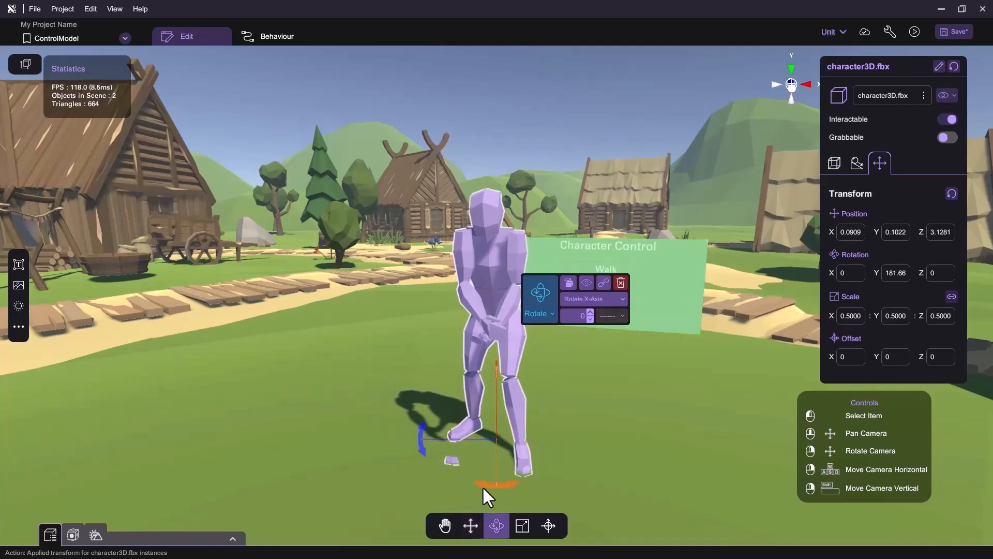
drag(483, 486, 516, 482)
key(w)
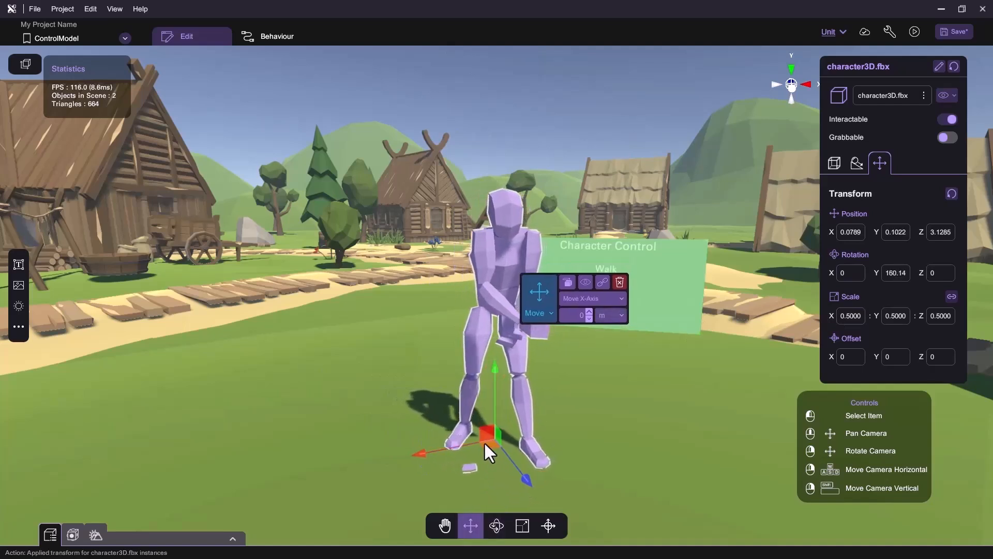
drag(484, 442, 426, 383)
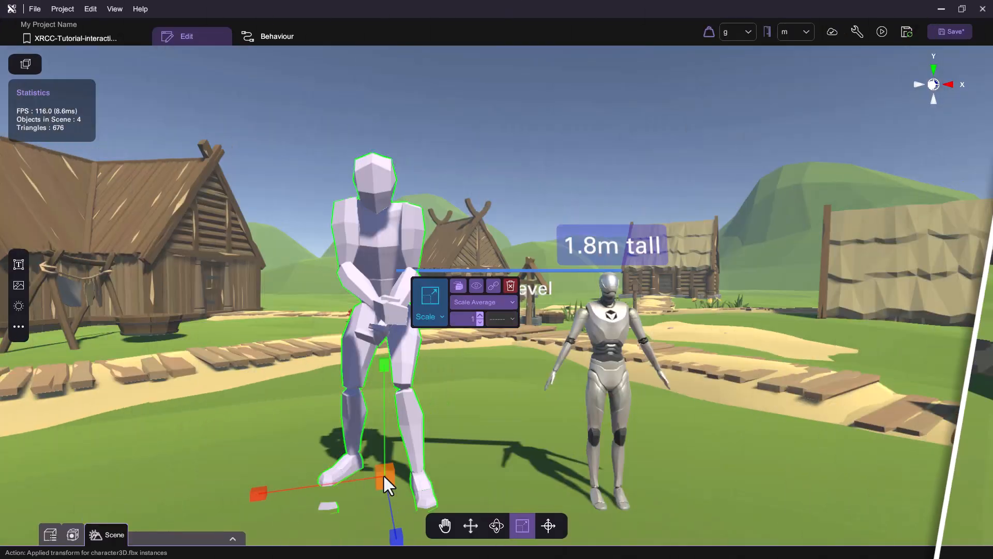
drag(382, 474, 403, 507)
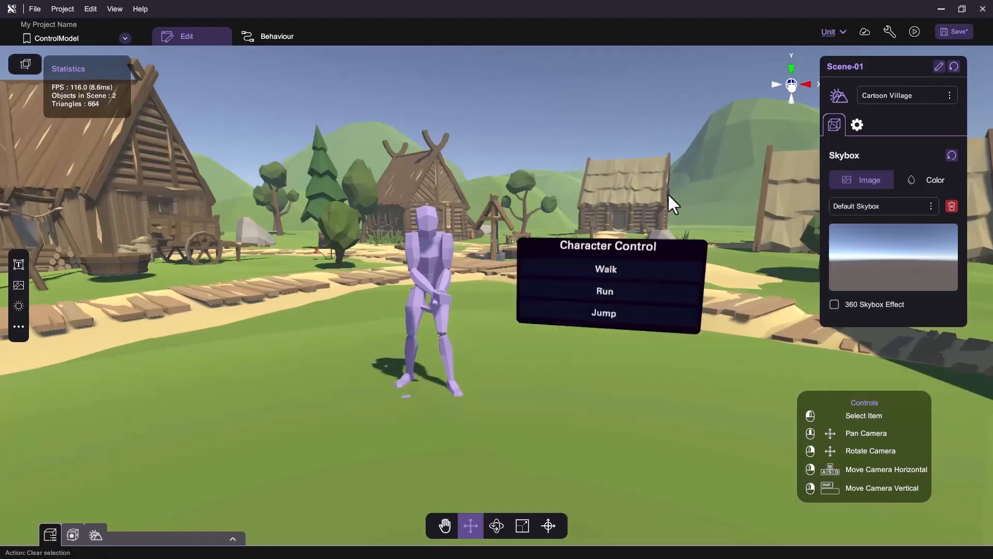
Open the character's behaviour groups and add a group named Walk.
click(424, 247)
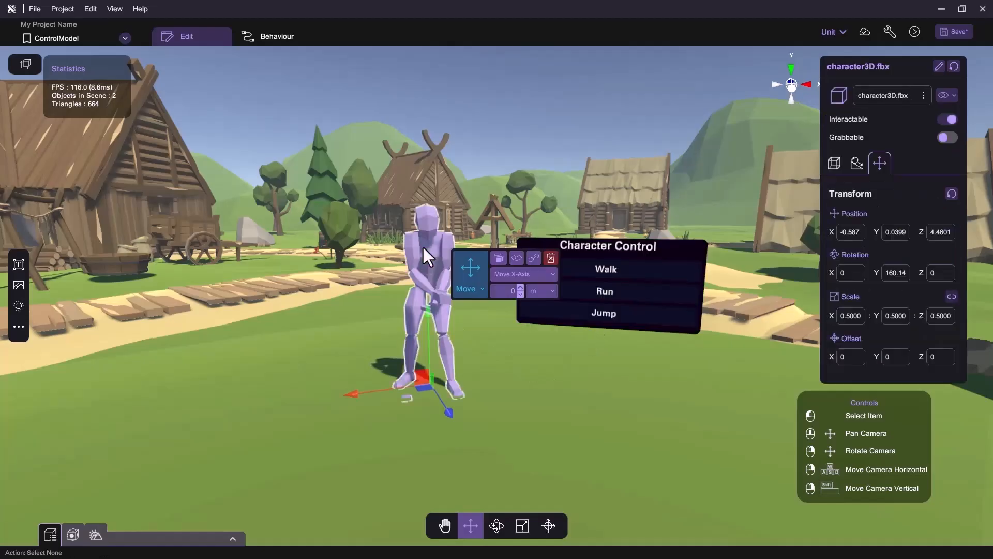
click(260, 35)
click(65, 53)
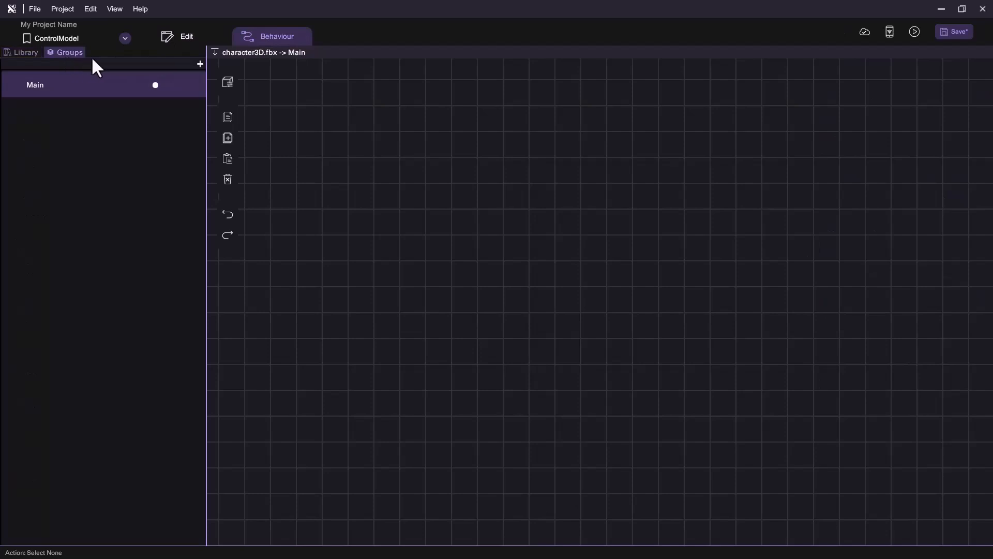
click(199, 64)
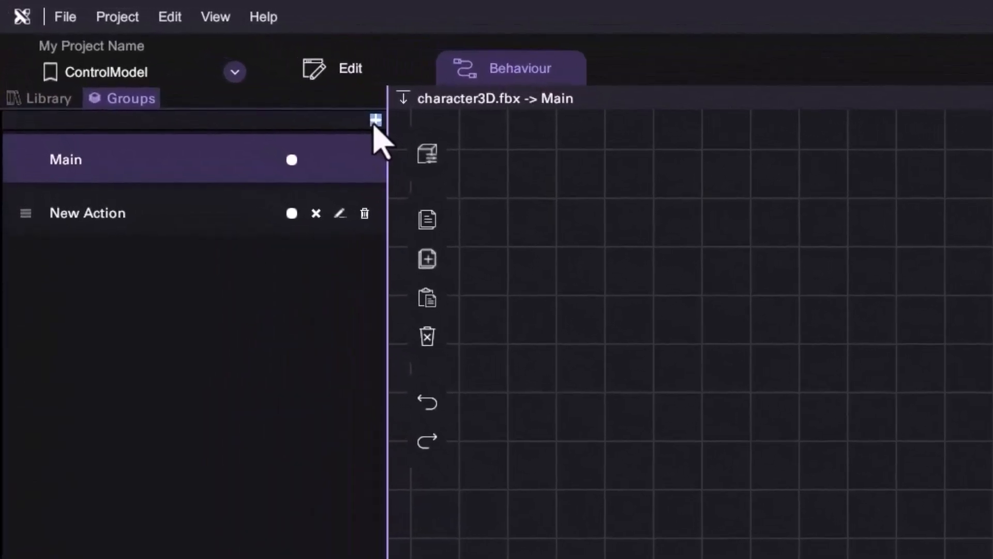
click(313, 197)
text(Walk)
key(Return)
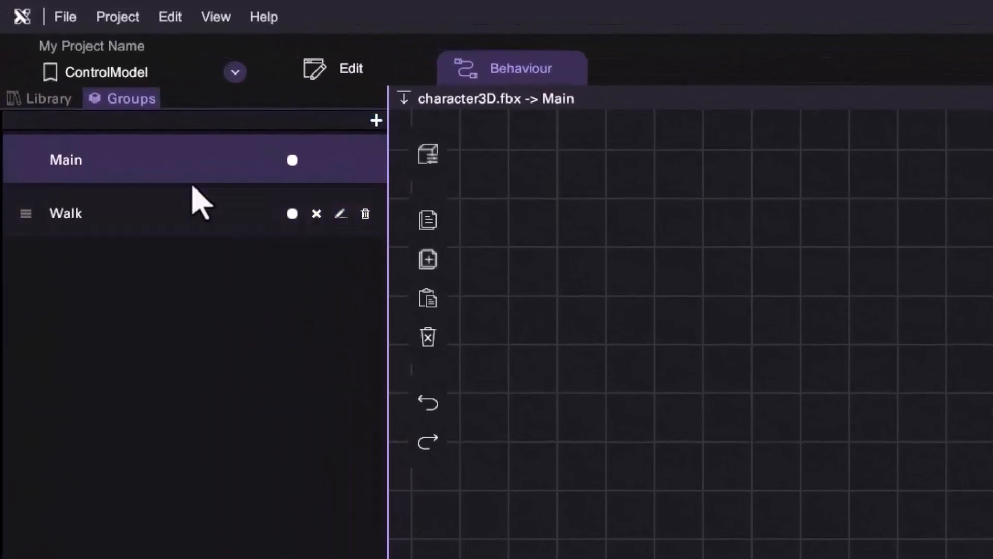
Add two more groups named Run and Jump, and enable Walk, Run and Jump as actions.
click(376, 121)
click(340, 267)
key(Return)
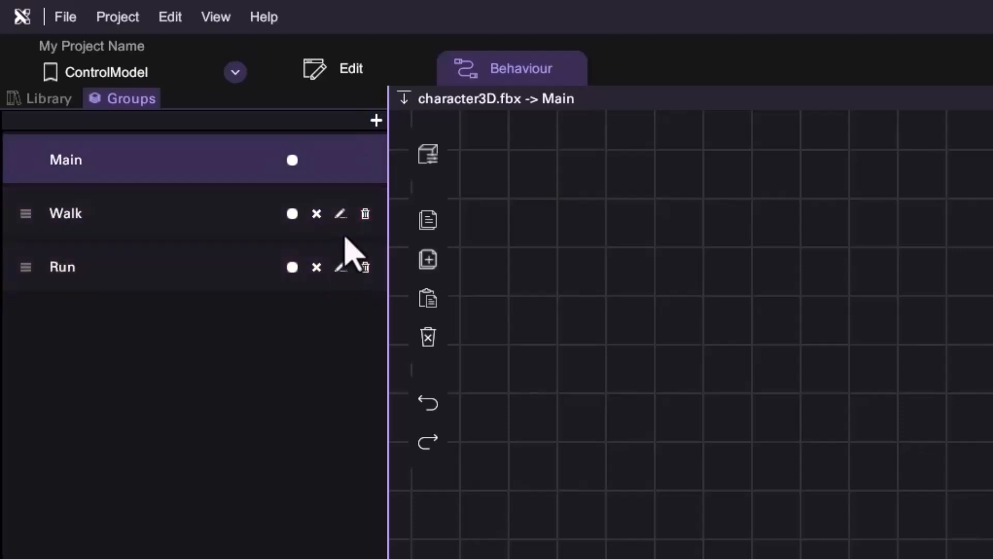
click(376, 121)
click(340, 321)
text(Jump)
key(Return)
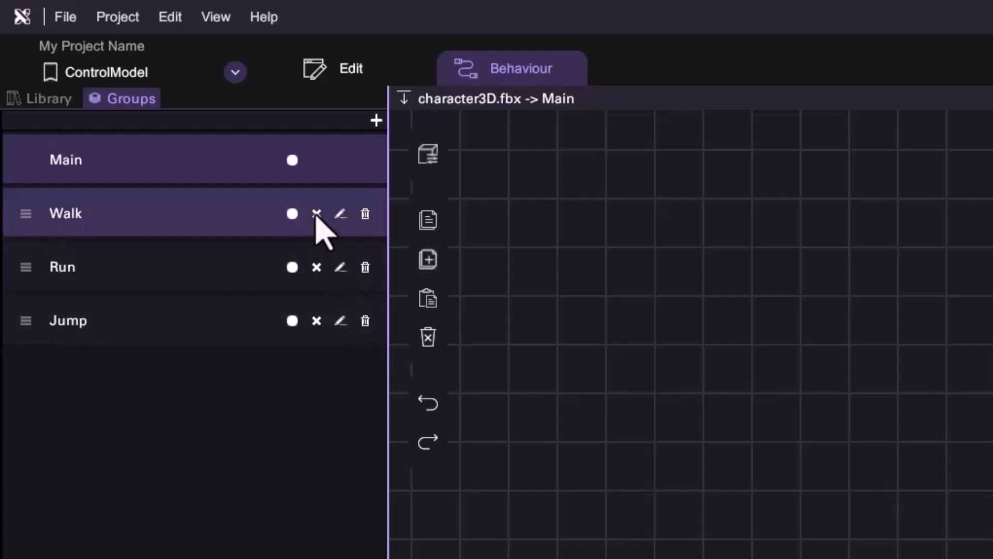
click(317, 267)
click(317, 321)
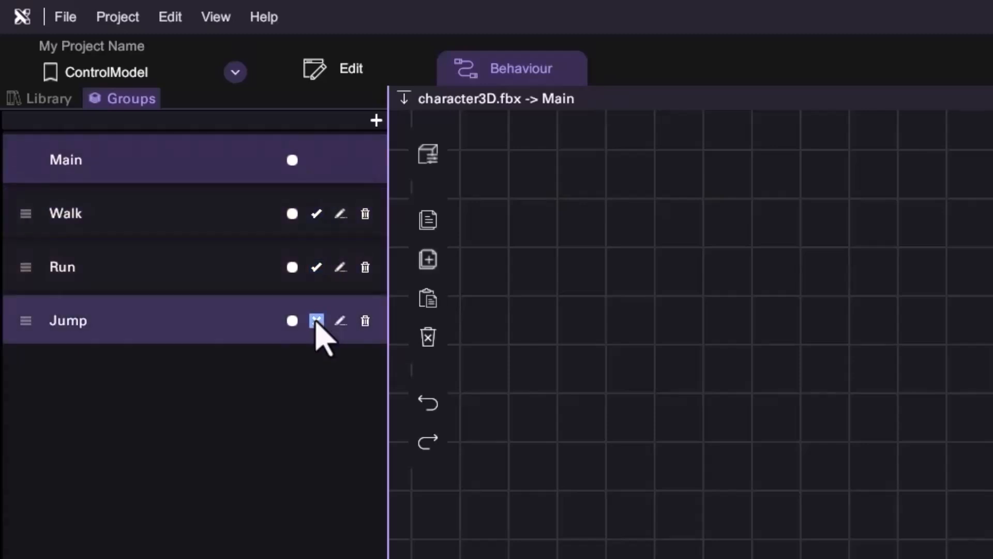
In the Walk group, add a Play Animation node with animation index 9 and connect Action Start to it.
click(199, 215)
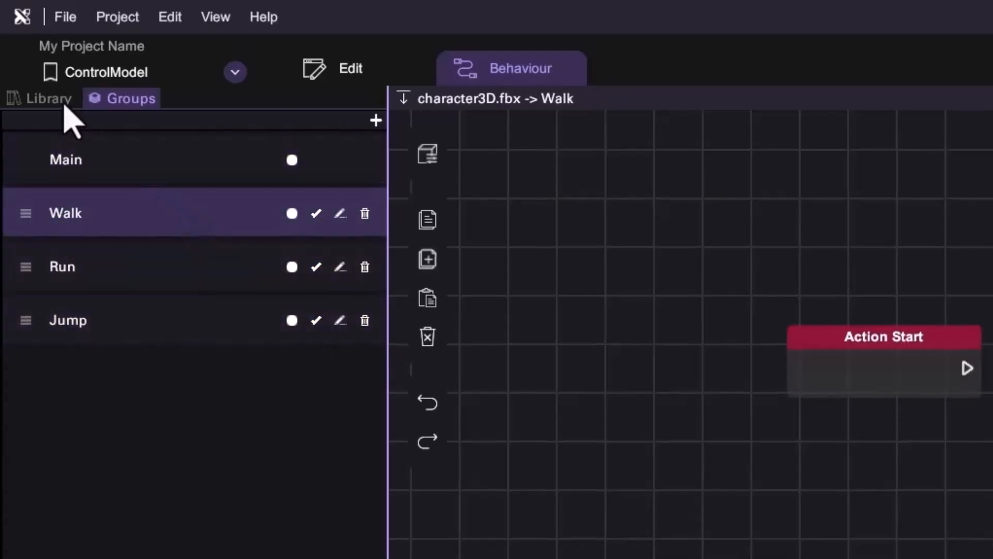
click(42, 74)
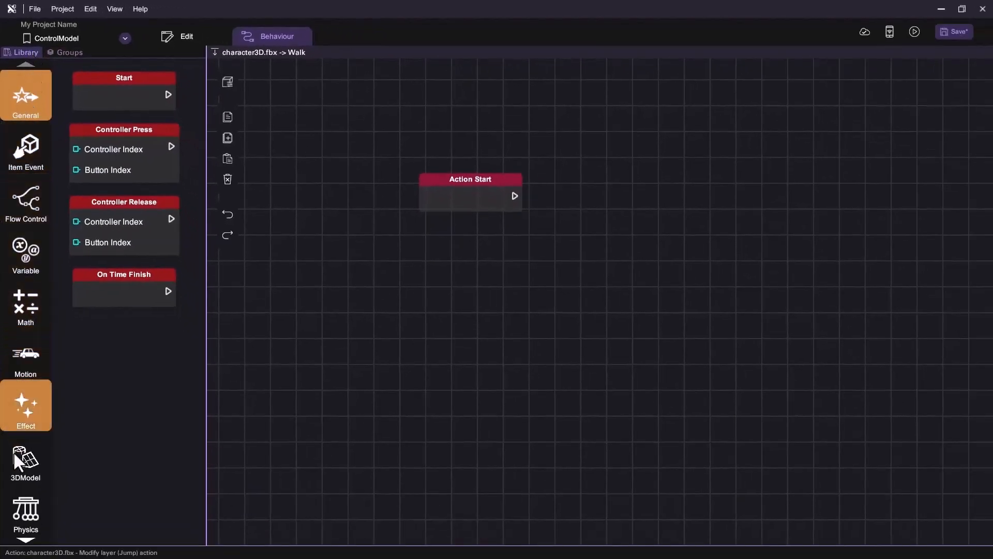
click(19, 558)
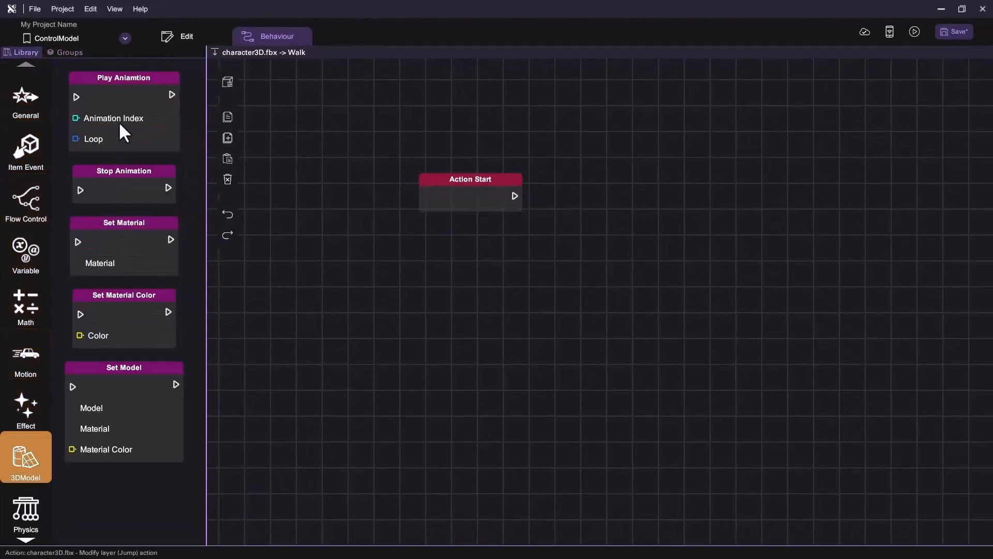
drag(119, 120, 599, 167)
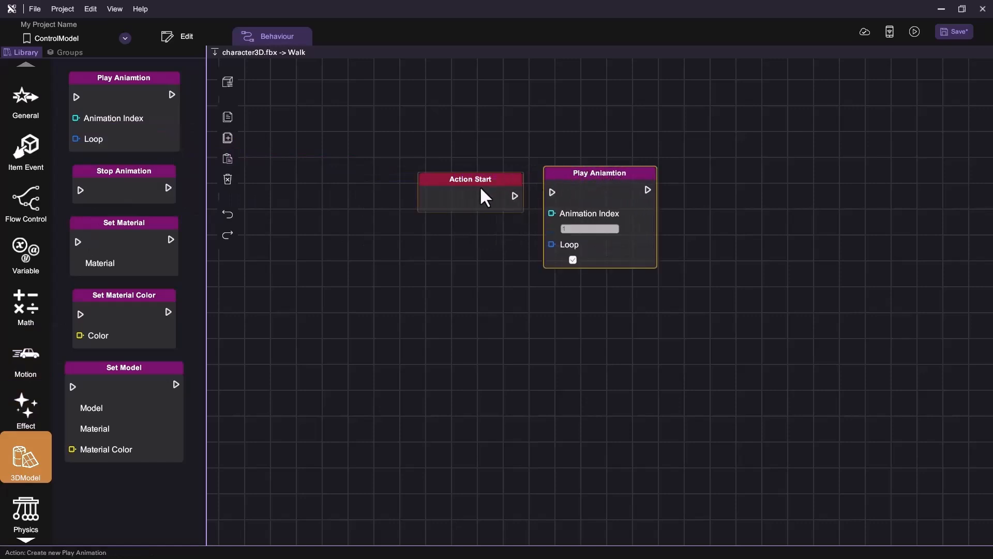
drag(515, 195, 560, 199)
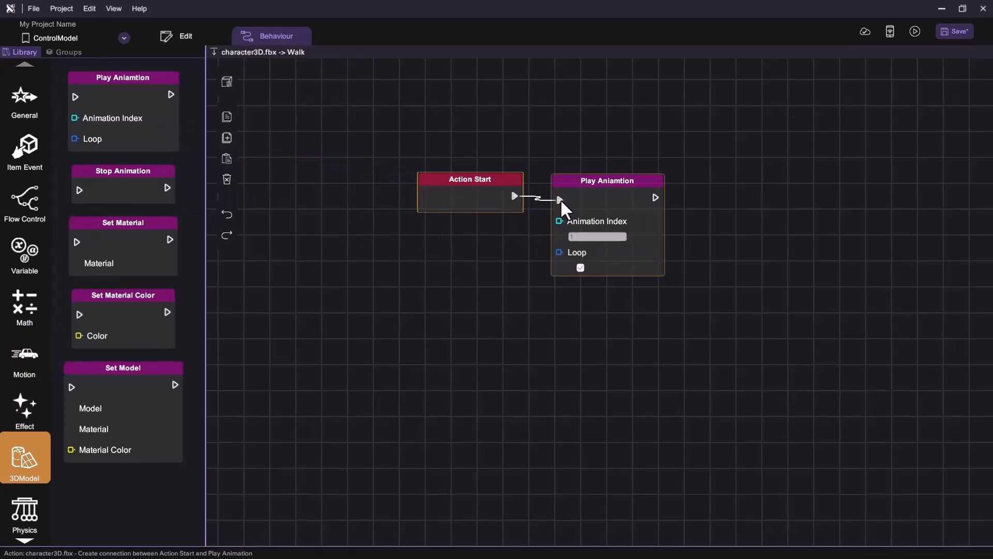
click(595, 236)
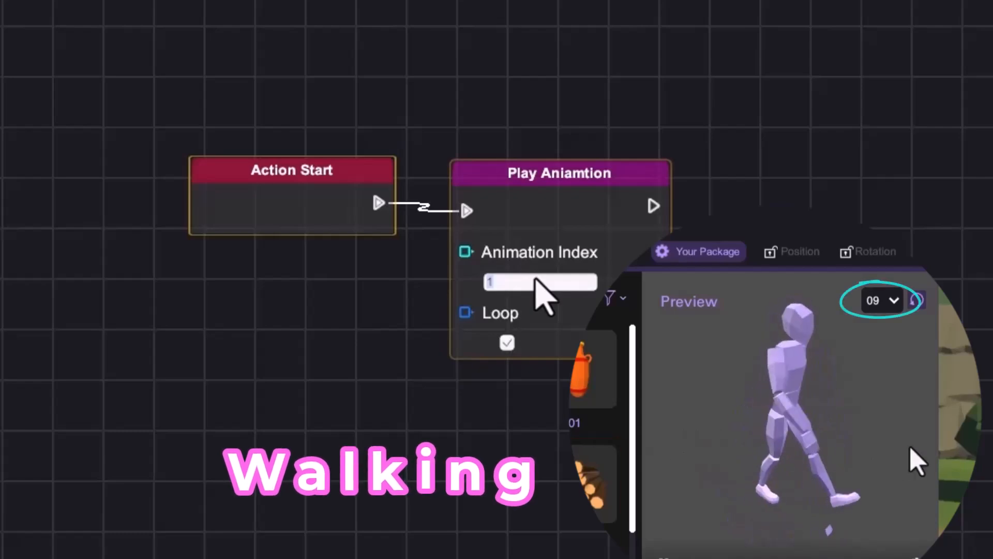
text(9)
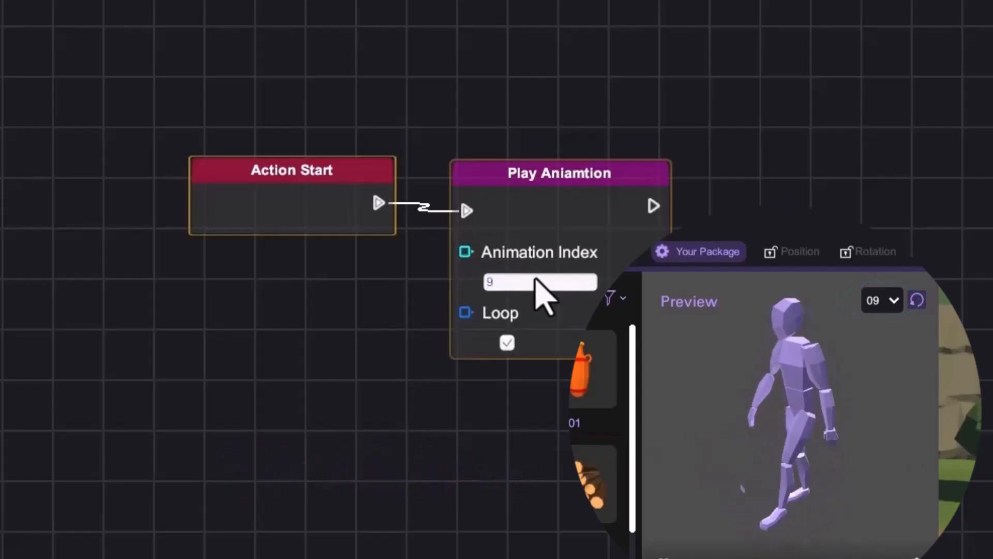
Copy Walk's Play Animation node into the Run group and connect Run's Action Start to it.
click(511, 185)
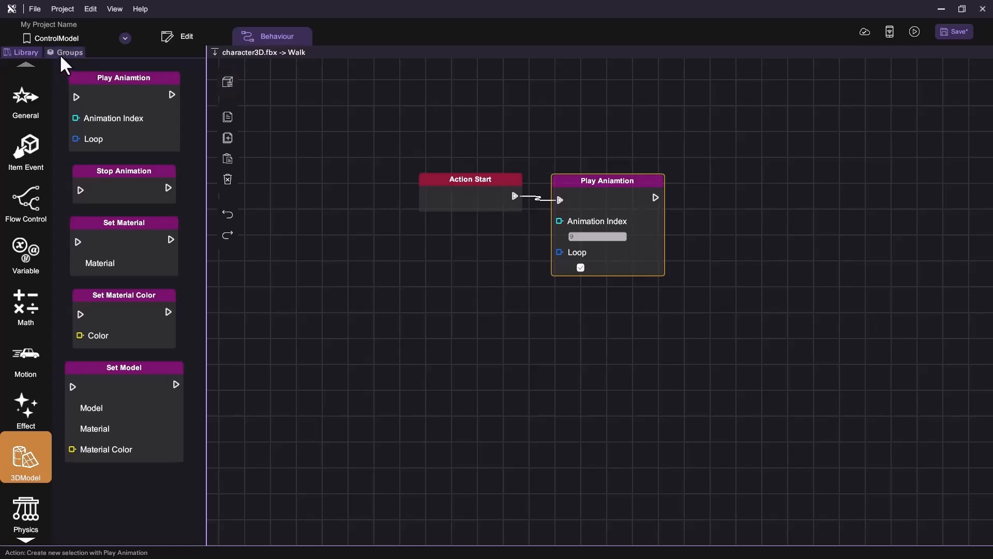
click(45, 50)
click(65, 143)
key(ctrl+v)
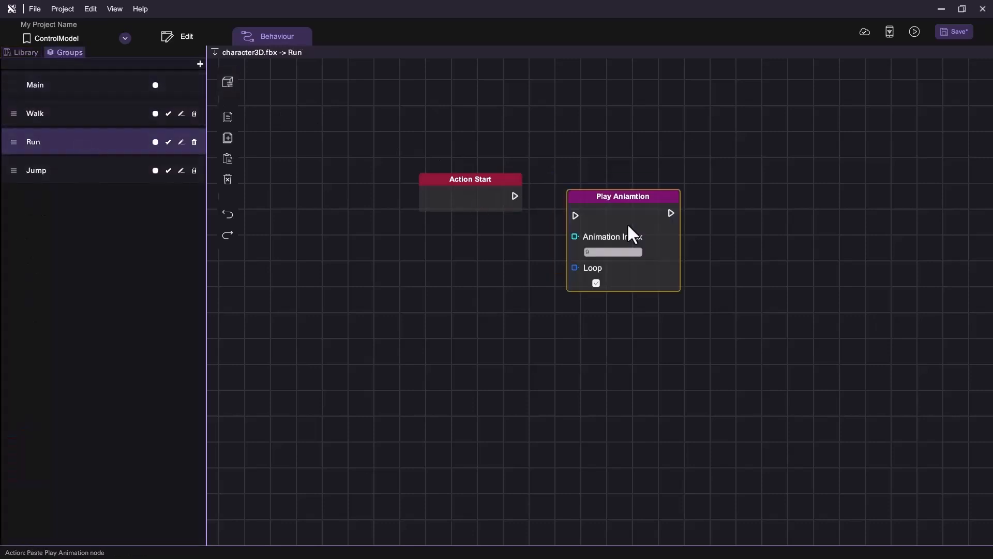
drag(627, 223, 628, 207)
drag(515, 196, 577, 202)
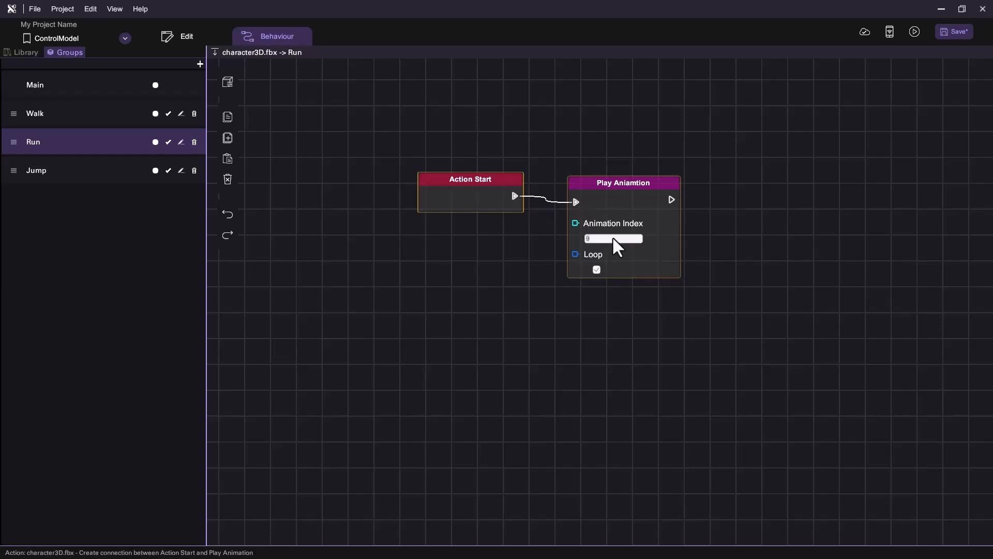
Paste the Play Animation node into the Jump group, connect Action Start to it with animation index 6, and return to the scene.
click(71, 173)
key(ctrl+v)
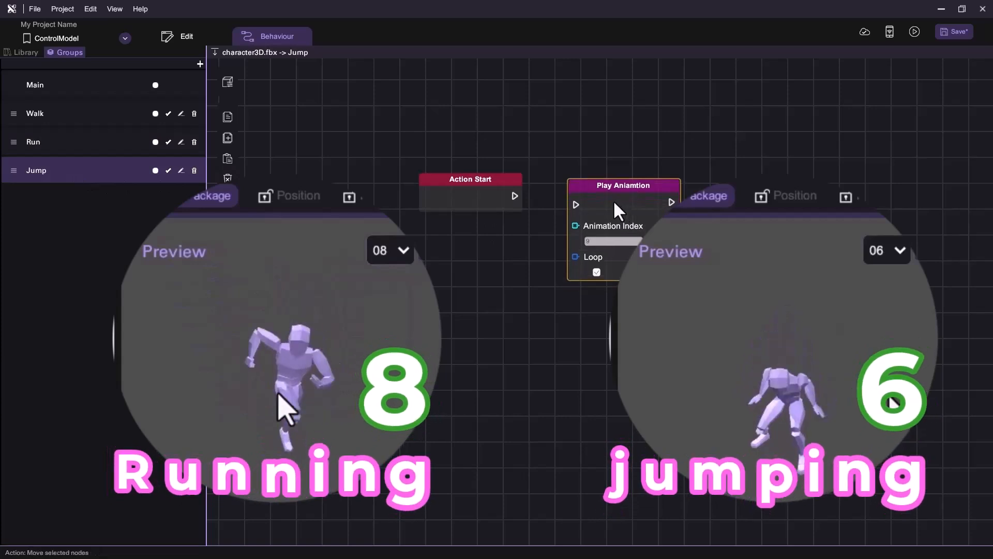
drag(515, 195, 575, 204)
click(613, 240)
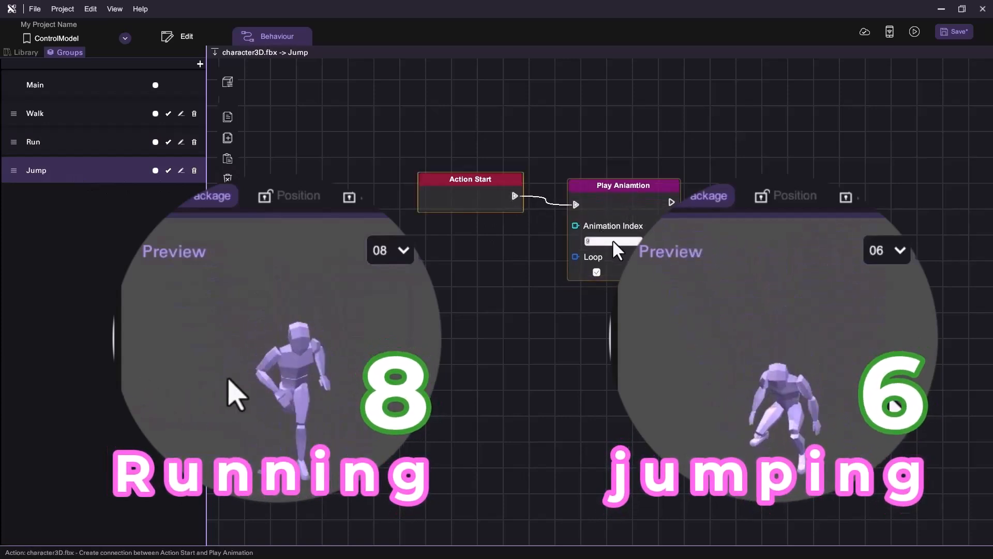
text(6)
key(Return)
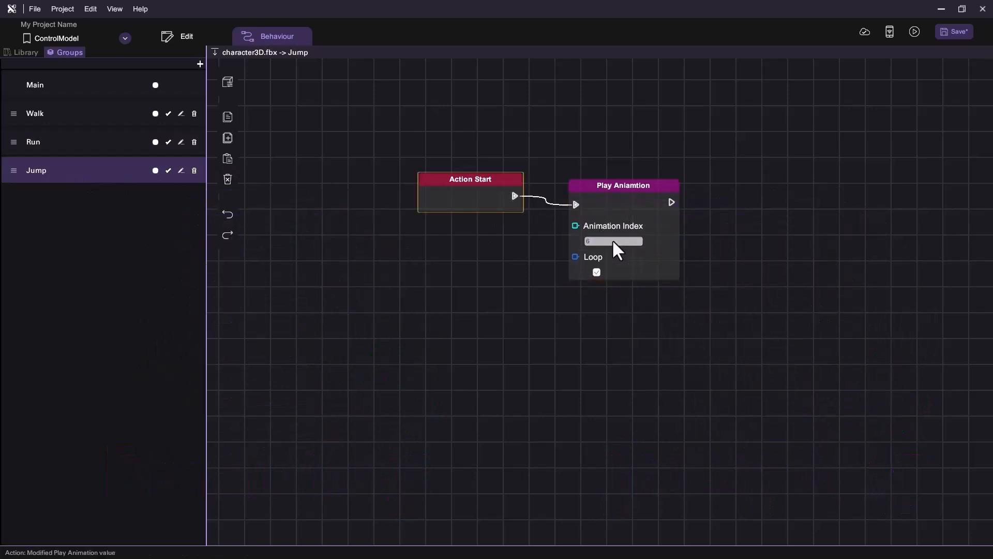
click(186, 35)
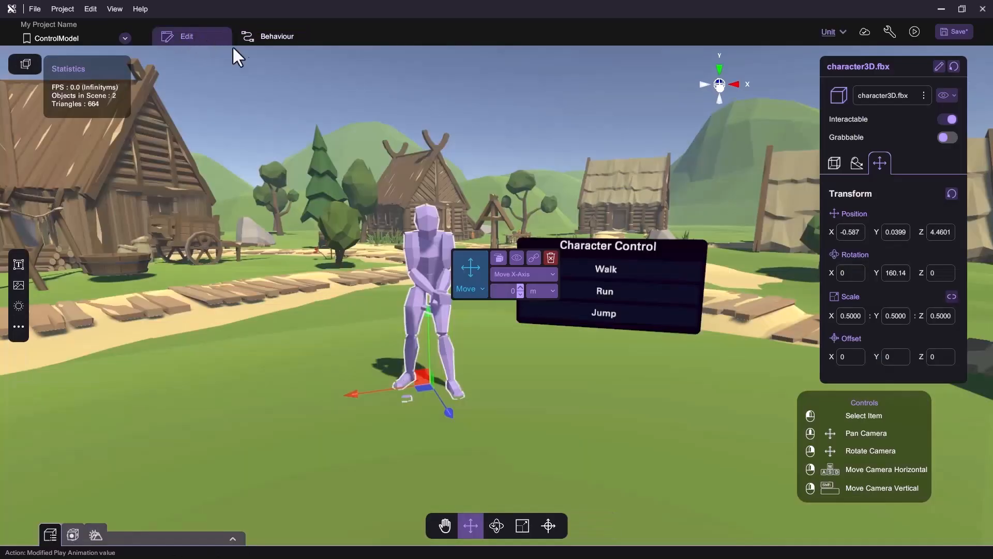
Assign the character3D.fbx Walk action to the first option of the Character Control option box.
click(592, 160)
click(640, 272)
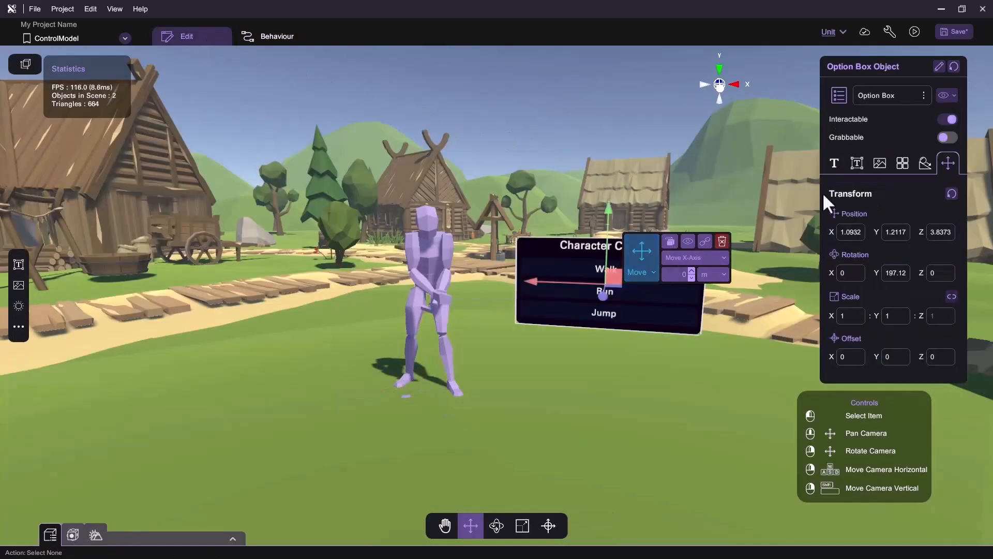
click(902, 163)
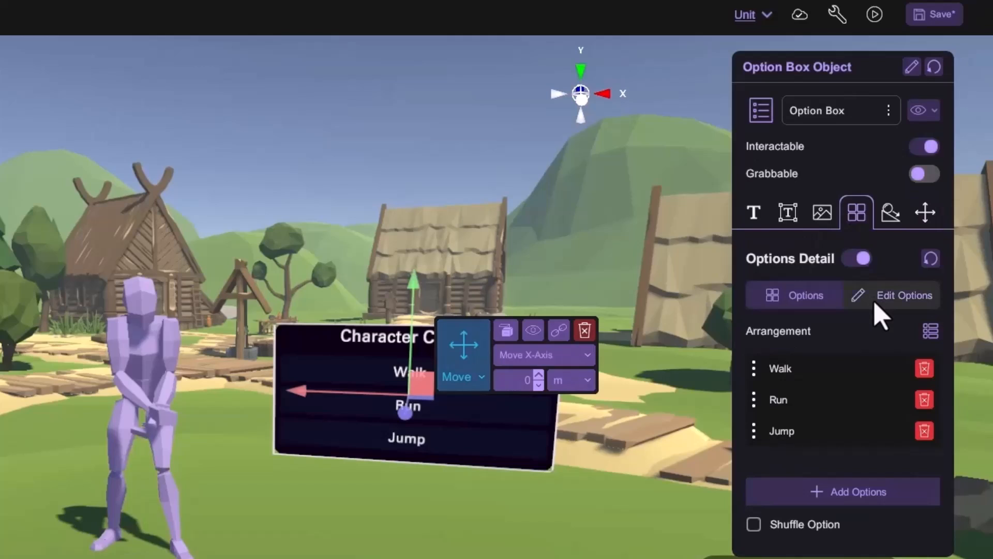
click(880, 315)
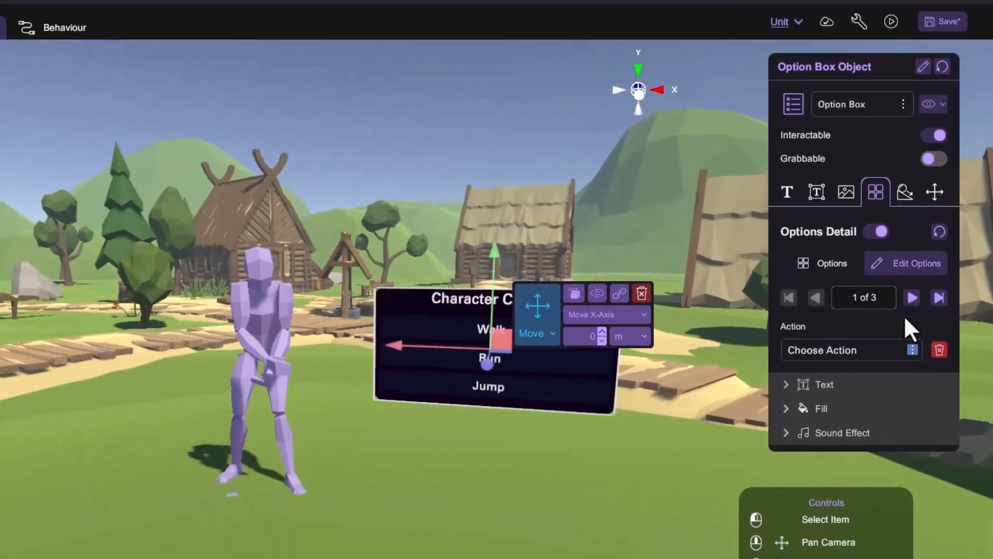
click(879, 392)
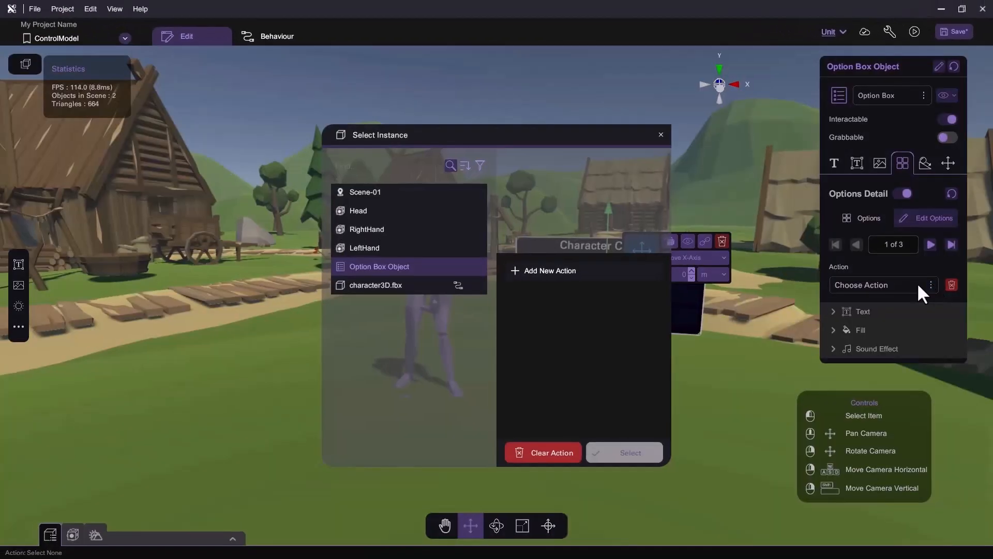
click(398, 282)
click(531, 270)
click(612, 452)
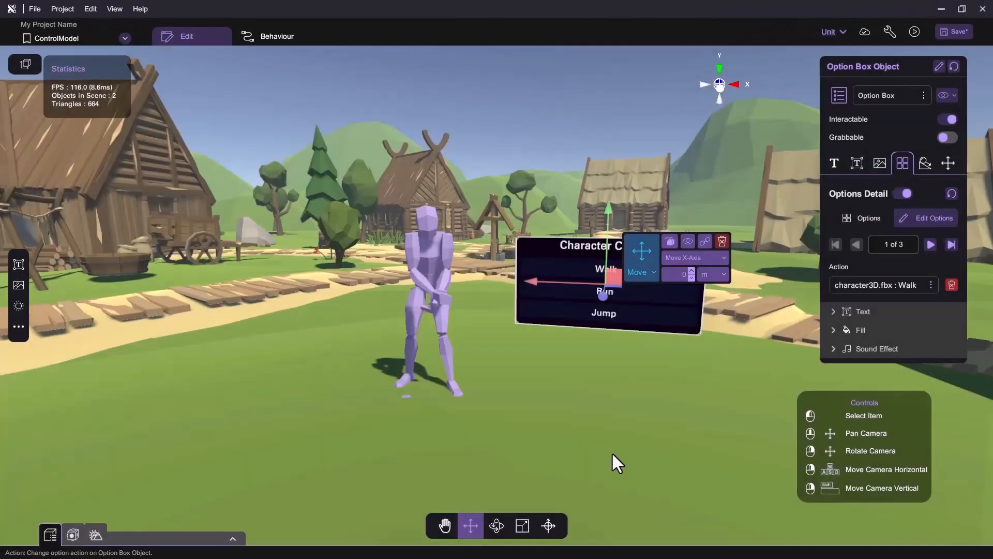
Assign the character3D.fbx Run action to the second option of the option box.
click(930, 284)
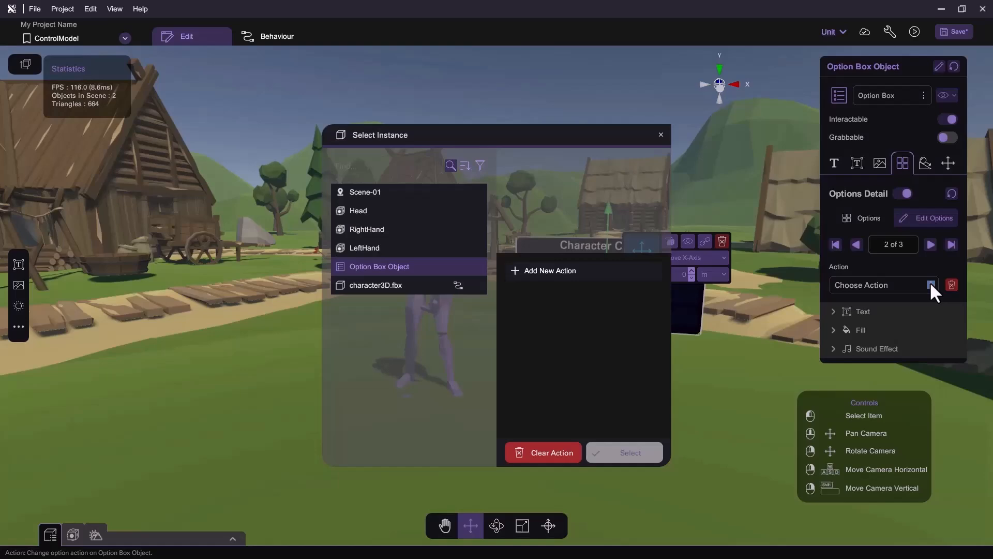
click(450, 285)
click(548, 289)
click(631, 450)
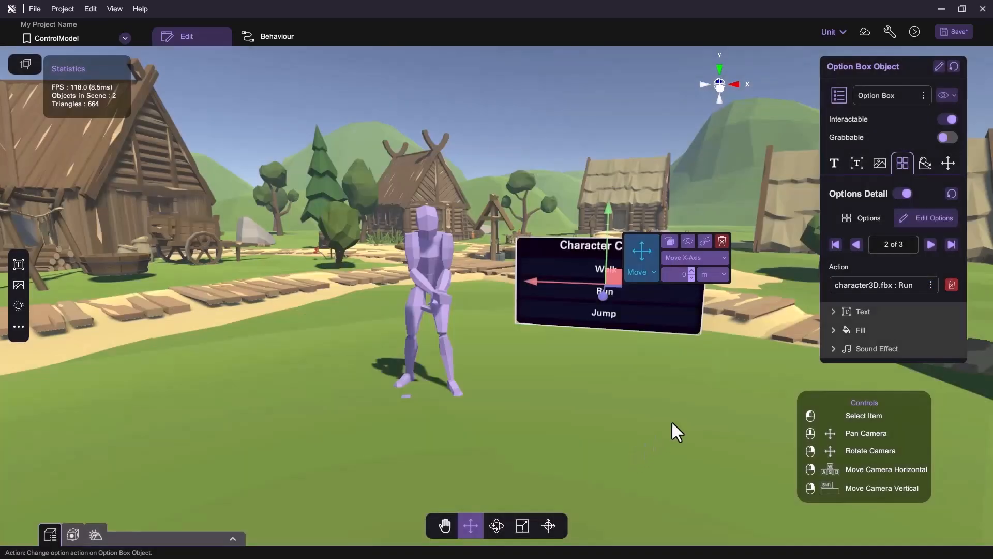
Assign the character3D.fbx Jump action to the third option of the option box.
click(930, 243)
click(930, 284)
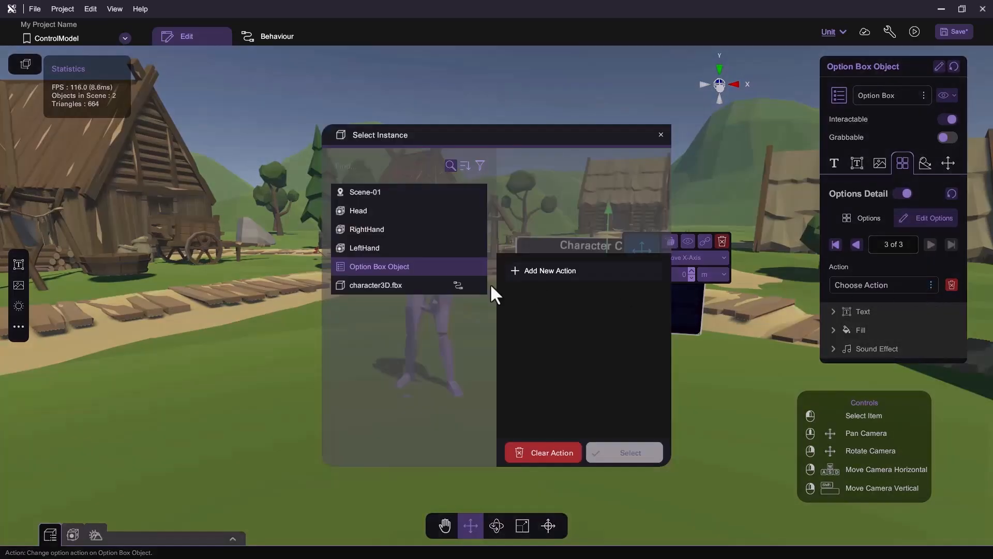
click(425, 284)
click(555, 308)
click(616, 448)
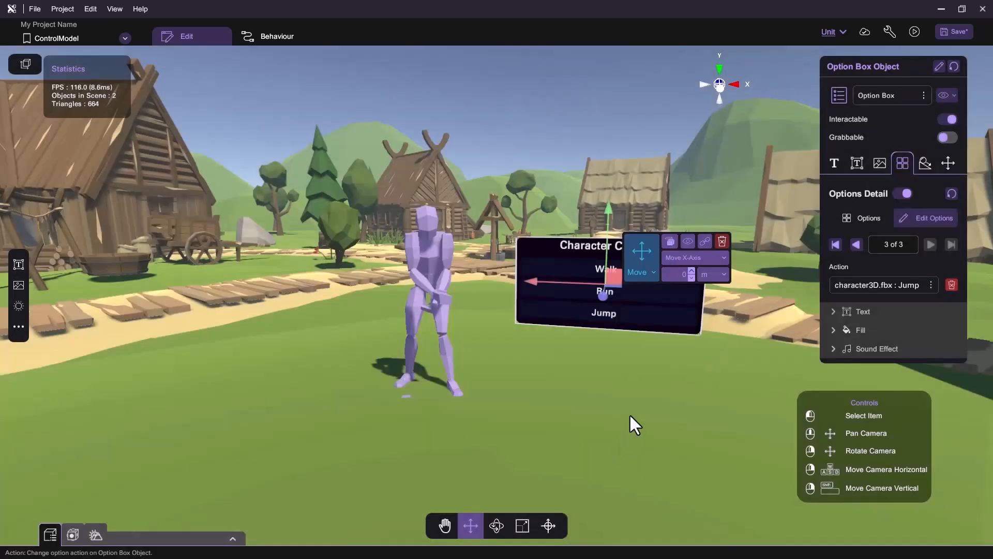
Clear the selection, start debug mode and test the Walk, Run and Jump options on the Character Control panel.
click(659, 386)
right_drag(659, 388, 662, 381)
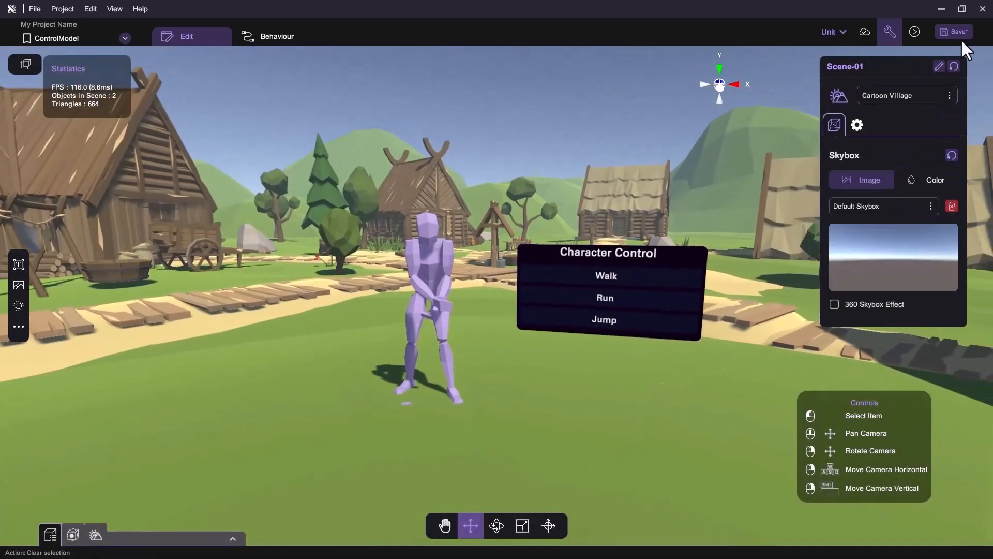
click(915, 32)
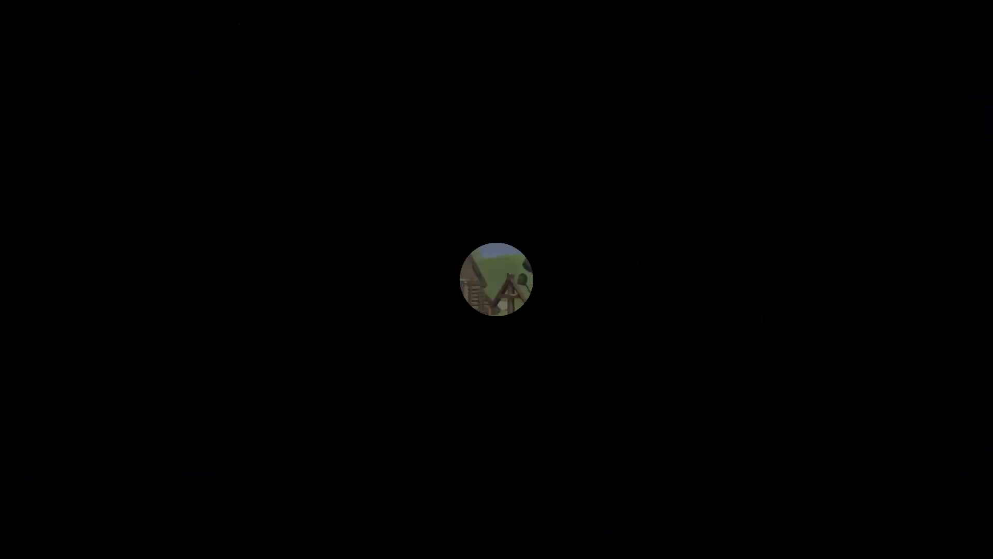
key(w)
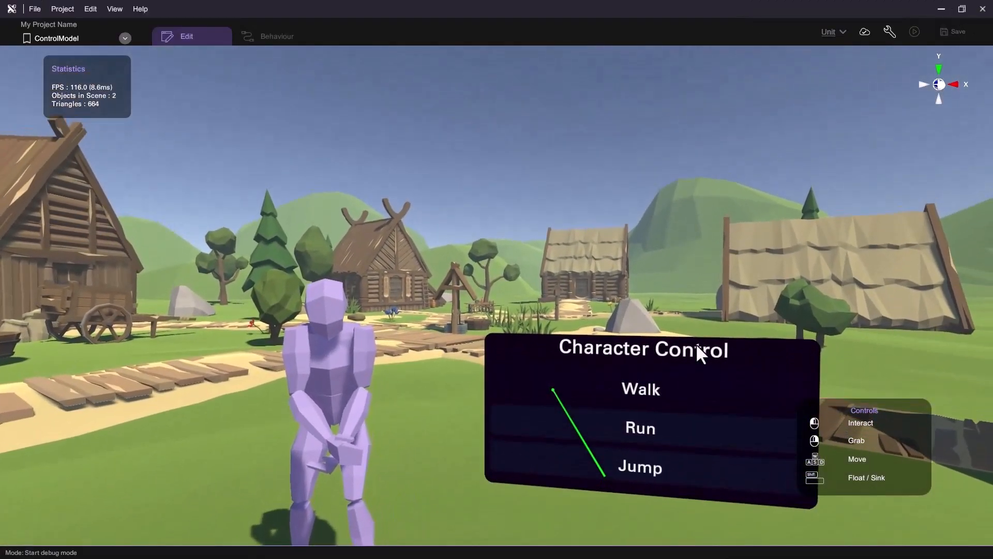
click(697, 343)
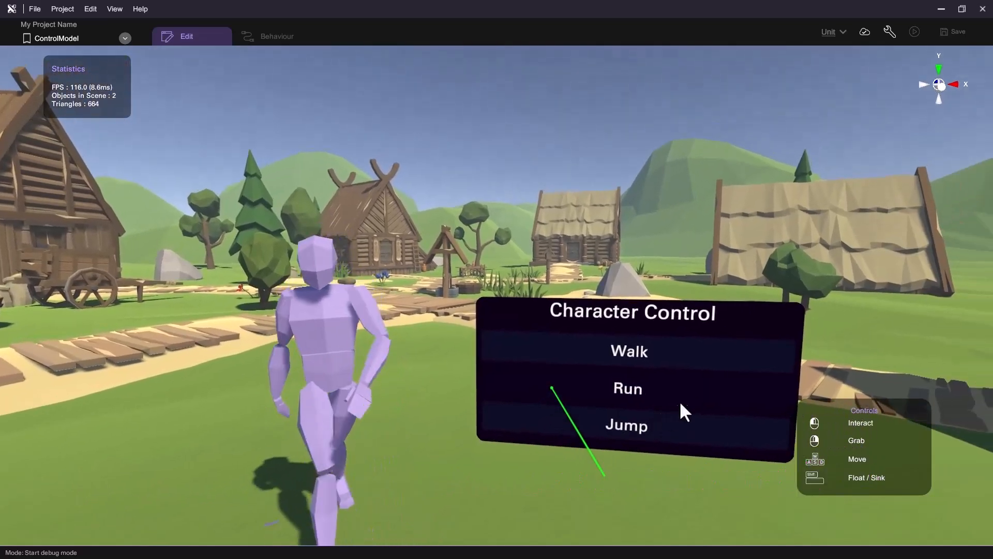
click(697, 393)
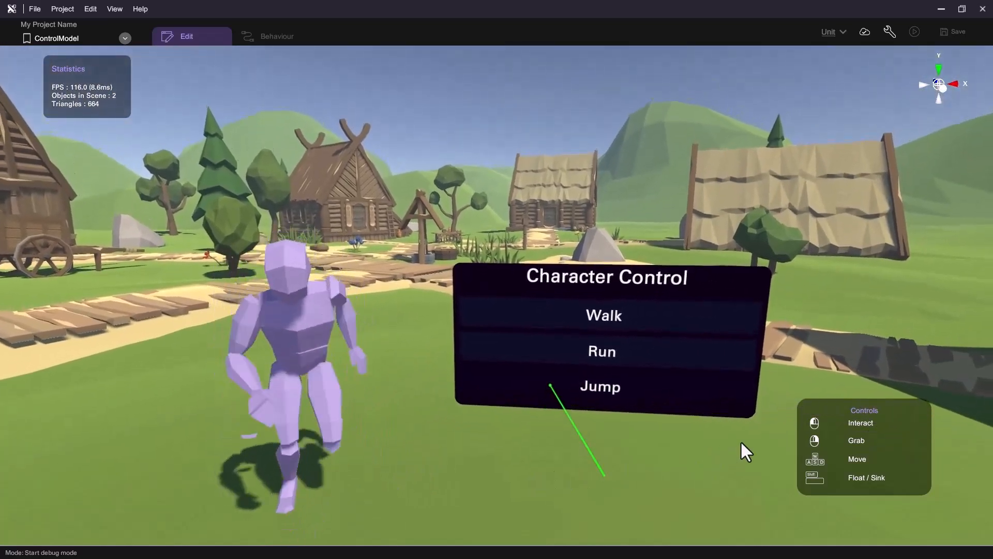
click(741, 440)
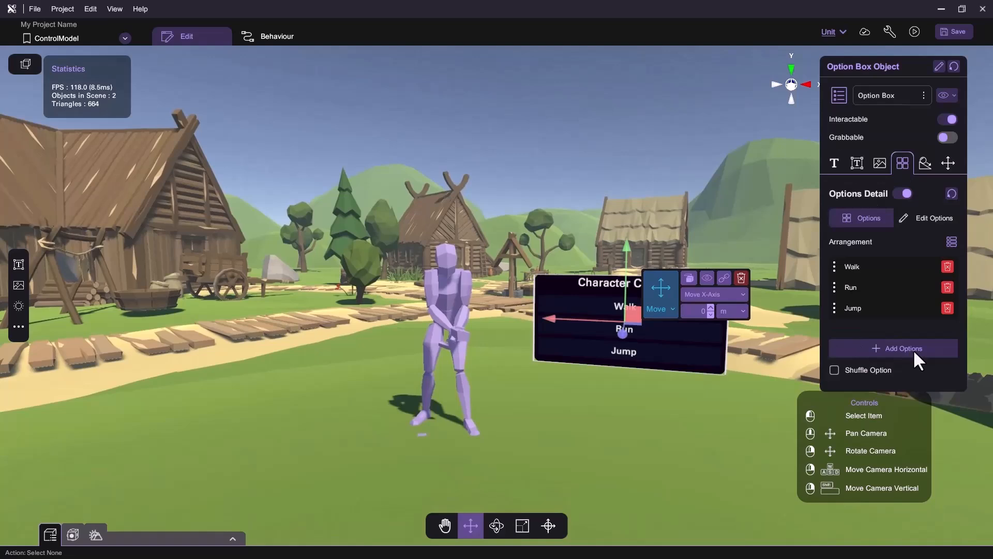
Add a fourth option to the option box and caption it "Run and Jump".
click(914, 349)
click(930, 224)
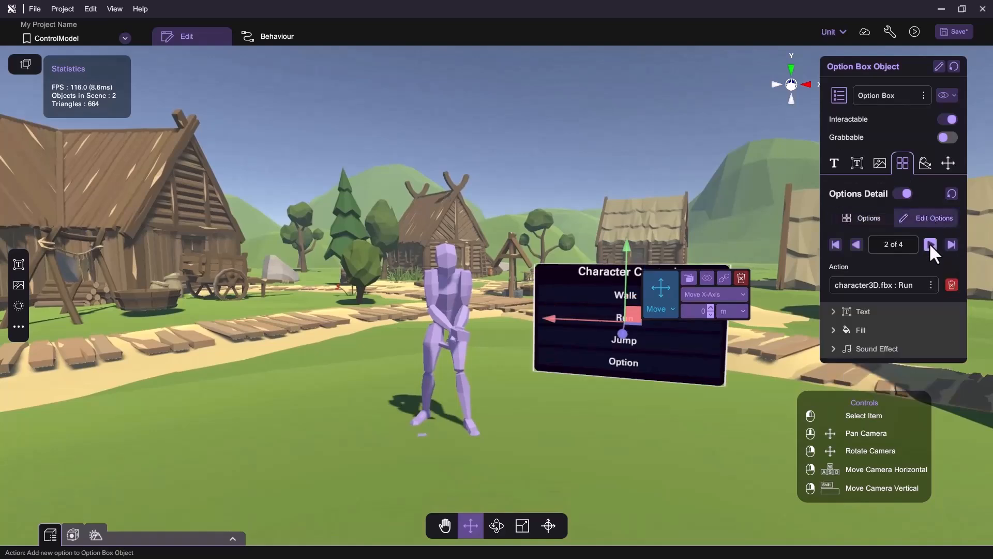
click(895, 312)
click(862, 386)
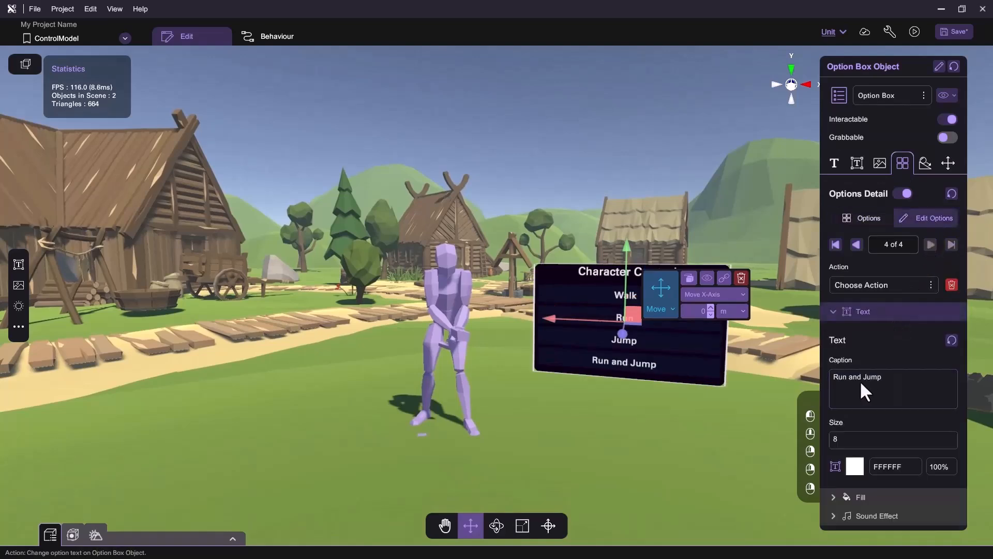
In the character's behaviour, add a new group named Run and Jump.
click(505, 237)
click(449, 269)
click(281, 38)
click(65, 52)
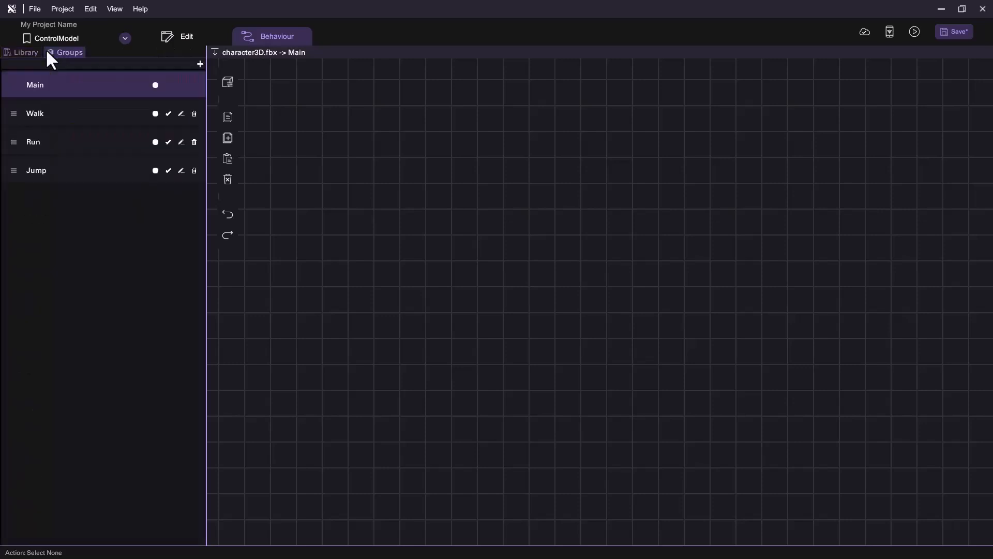
click(199, 63)
click(181, 199)
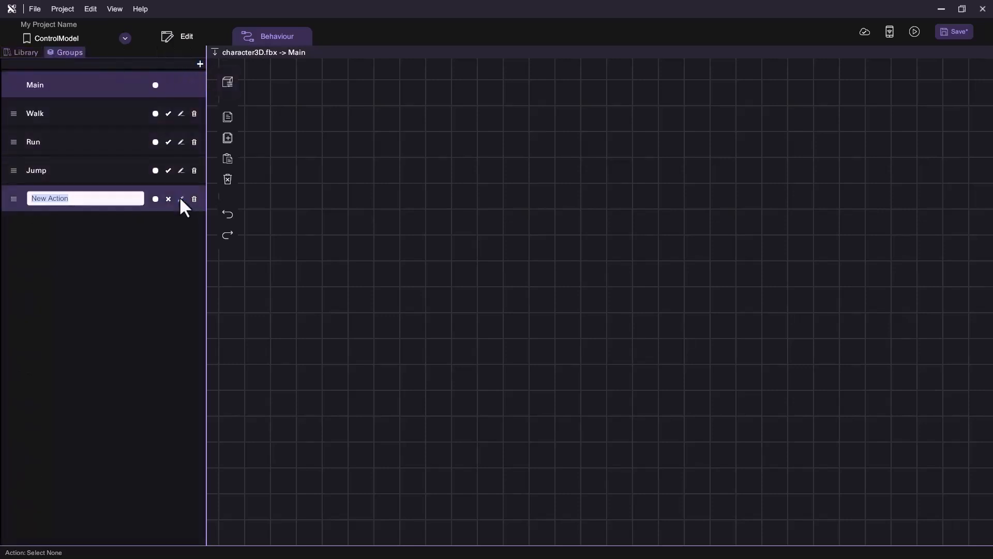
text(Run and Jump)
key(Return)
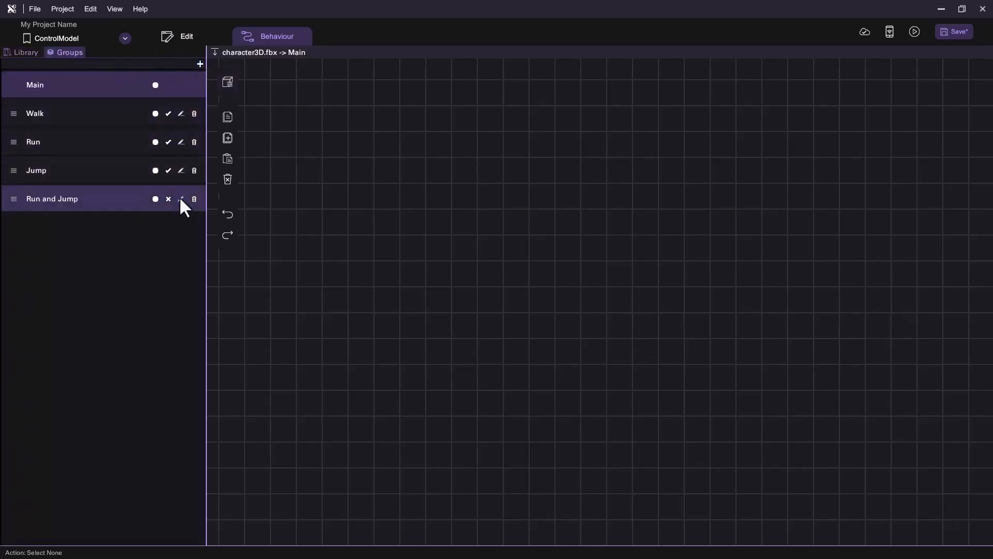
In the Run and Jump group, add a Wait For node with time 2 and connect it after the Play Animation node.
click(36, 209)
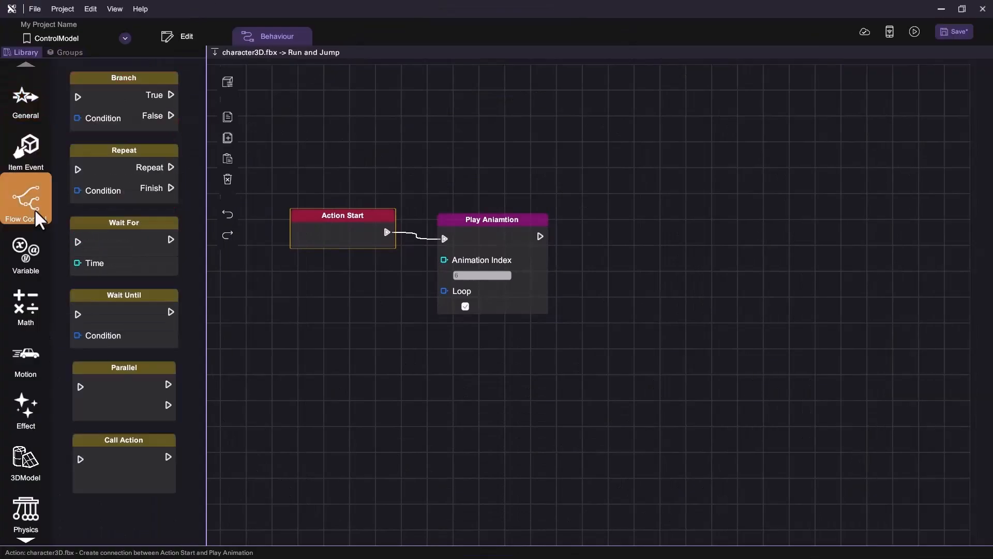
drag(124, 223, 620, 218)
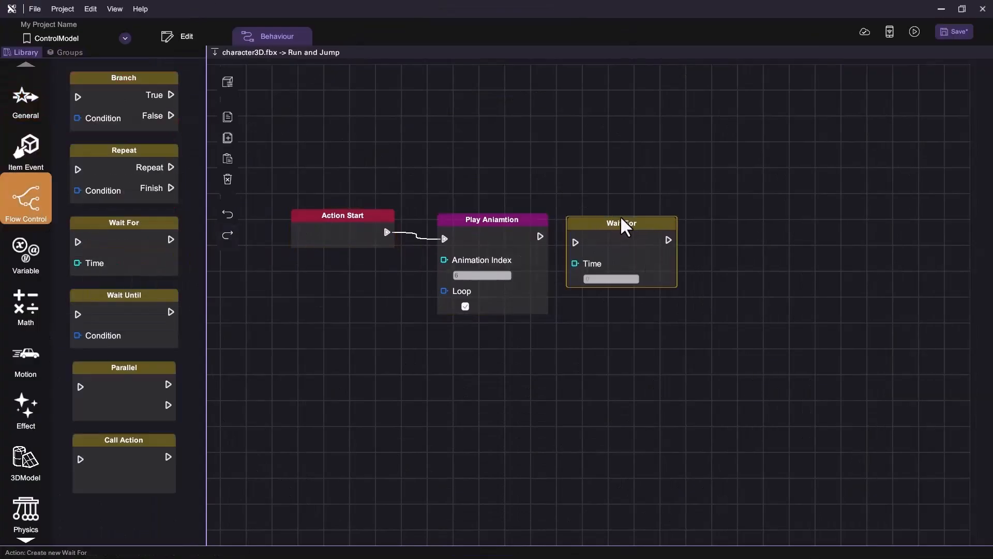
drag(540, 237, 575, 242)
drag(605, 251, 629, 265)
drag(517, 258, 501, 261)
drag(652, 269, 623, 268)
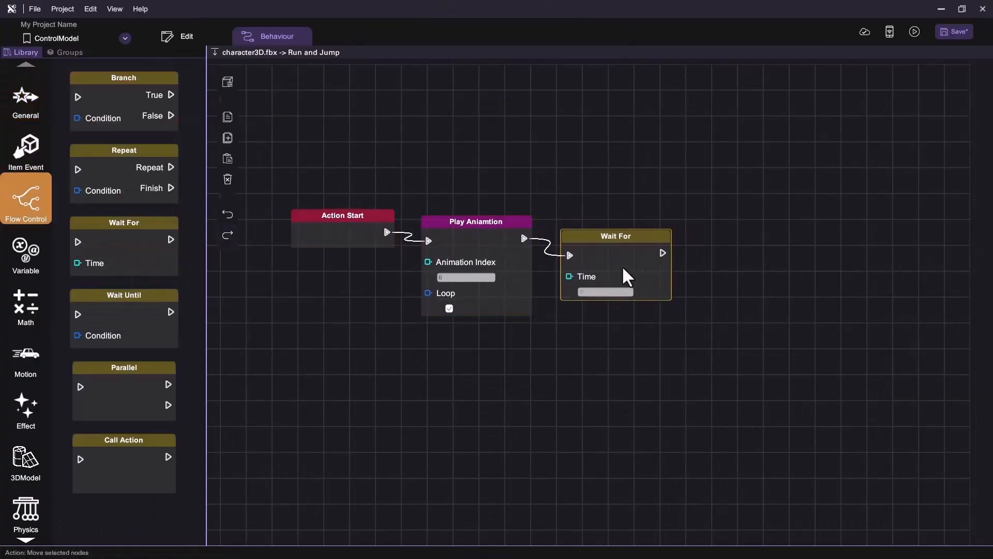
Duplicate the Play Animation and Wait For pair, connect the copy after the original, and set the first Play Animation's index to 8.
scroll(620, 293, down, 3)
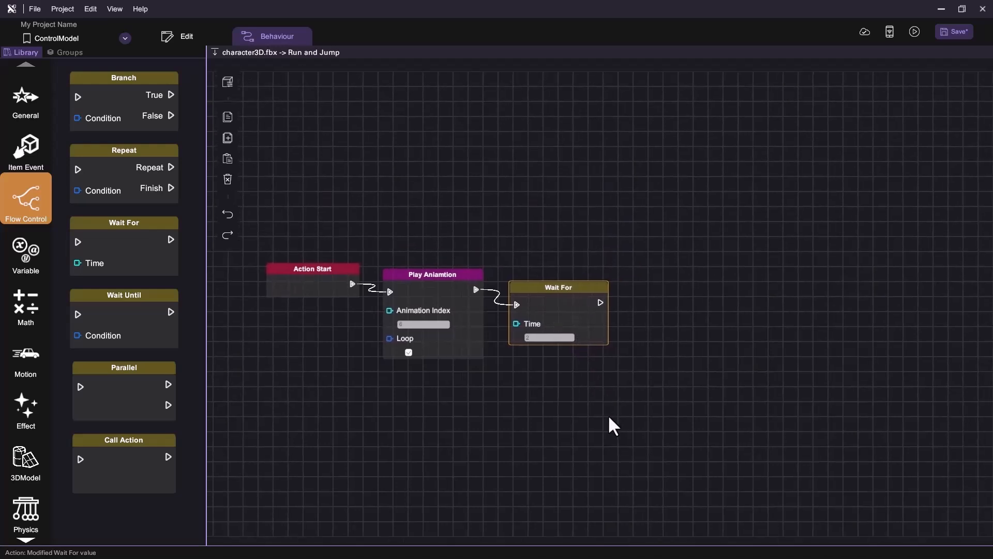
drag(608, 415, 427, 261)
key(ctrl+c)
key(ctrl+v)
mouse_move(582, 334)
mouse_down()
mouse_move(831, 340)
mouse_move(821, 339)
mouse_up()
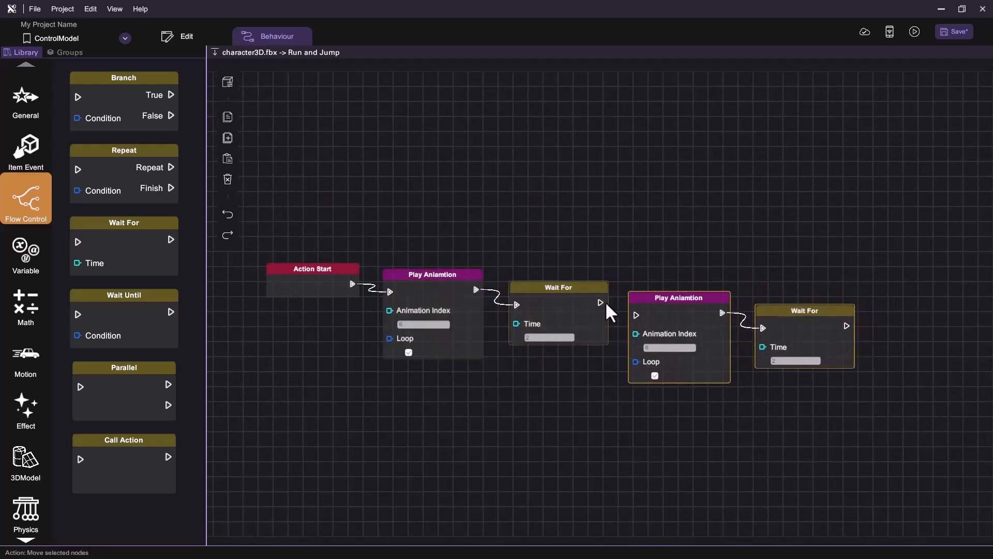
drag(600, 302, 636, 315)
double_click(412, 327)
text(8)
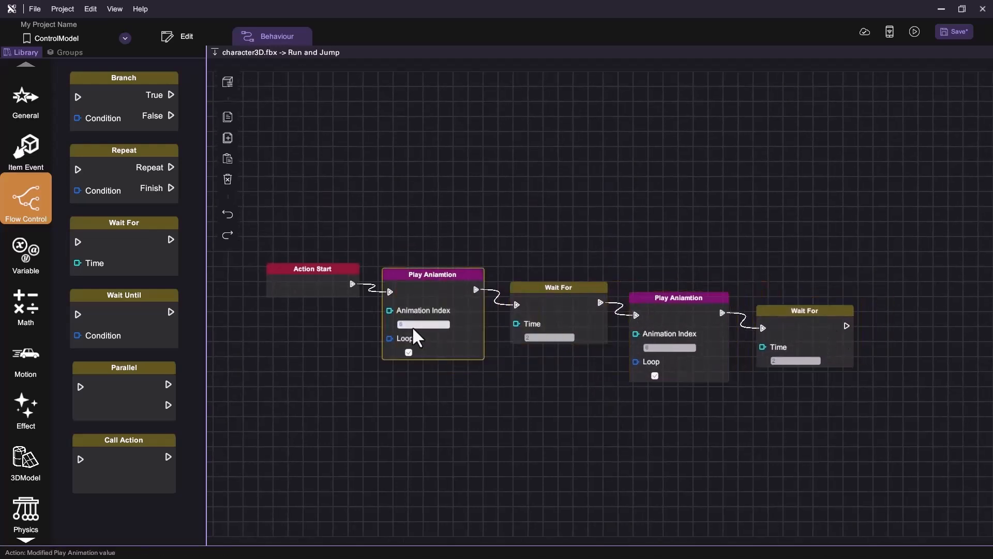
Append a third Play Animation and Wait For pair by copying the second, connect it, and set its animation index to 8.
middle_drag(829, 411, 777, 414)
drag(778, 414, 685, 304)
middle_drag(685, 304, 578, 294)
key(ctrl+c)
key(ctrl+v)
drag(548, 343, 780, 350)
drag(691, 316, 721, 326)
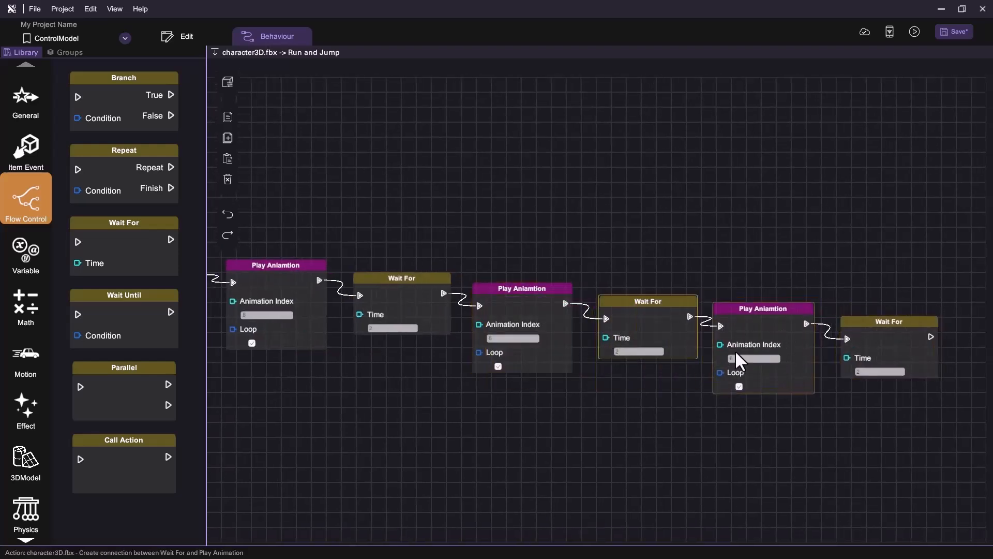
double_click(740, 361)
text(8)
Copy the third Play Animation and Wait For pair and connect the copy to the end of the chain.
middle_drag(920, 406, 638, 375)
drag(636, 376, 507, 297)
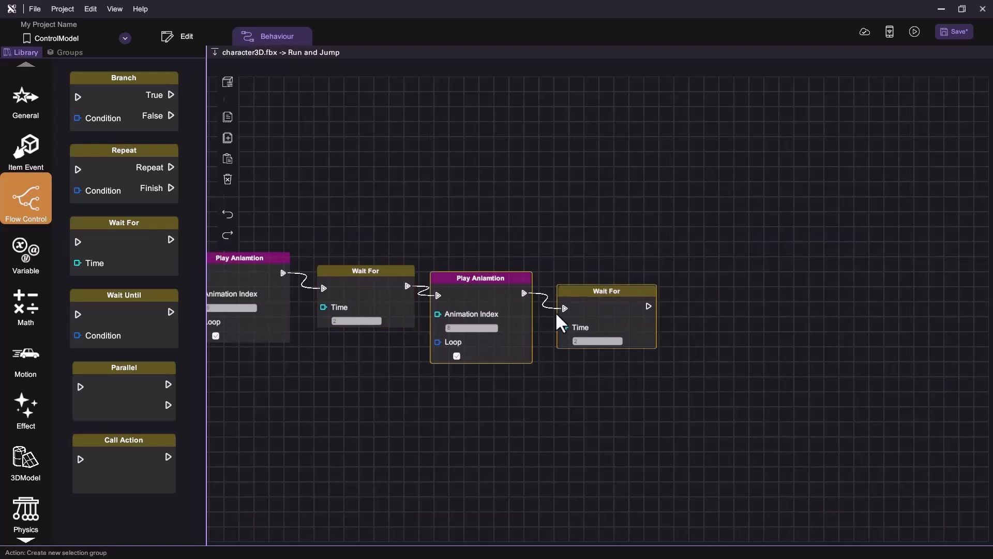
key(ctrl+c)
key(ctrl+v)
drag(638, 333, 867, 347)
drag(649, 305, 681, 314)
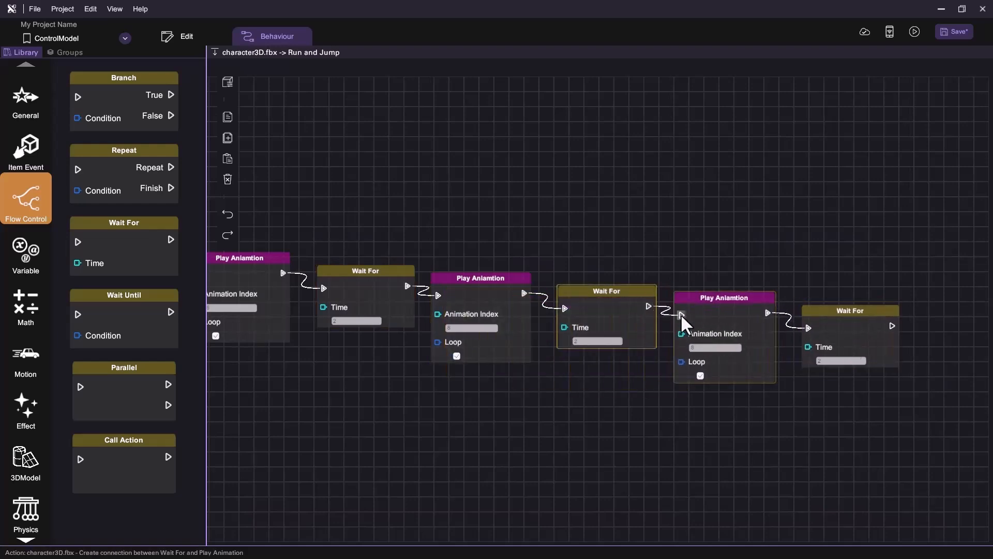
Delete the final Wait For node and turn off Loop on the last Play Animation node.
click(854, 341)
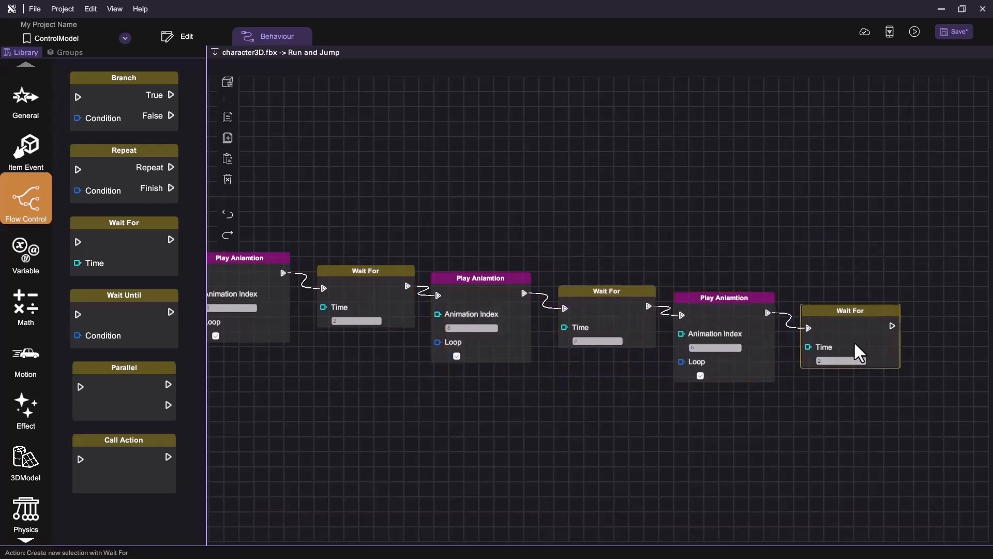
key(Delete)
click(701, 375)
scroll(697, 374, down, 5)
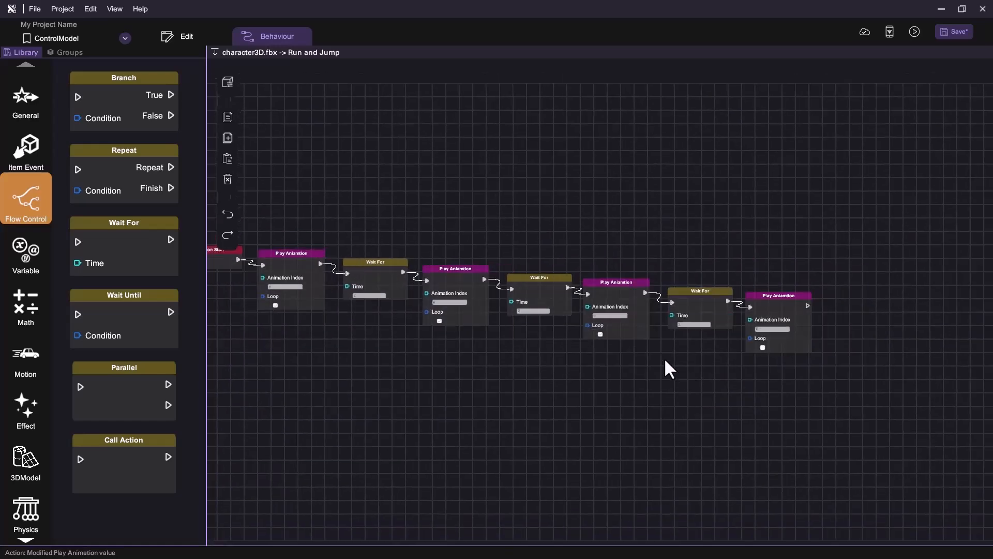
scroll(582, 336, down, 2)
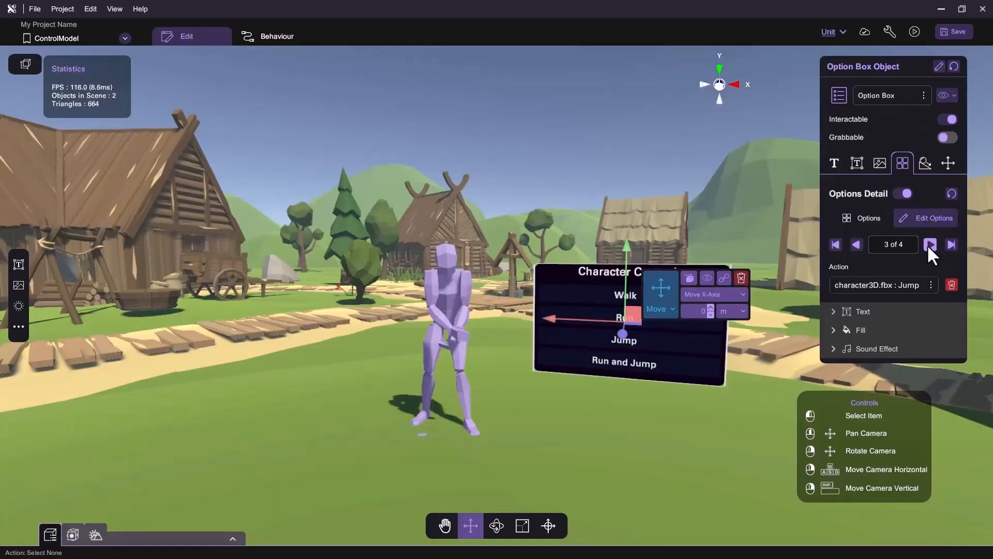
Assign the character3D.fbx Run and Jump action to the fourth option of the option box.
click(929, 246)
click(931, 285)
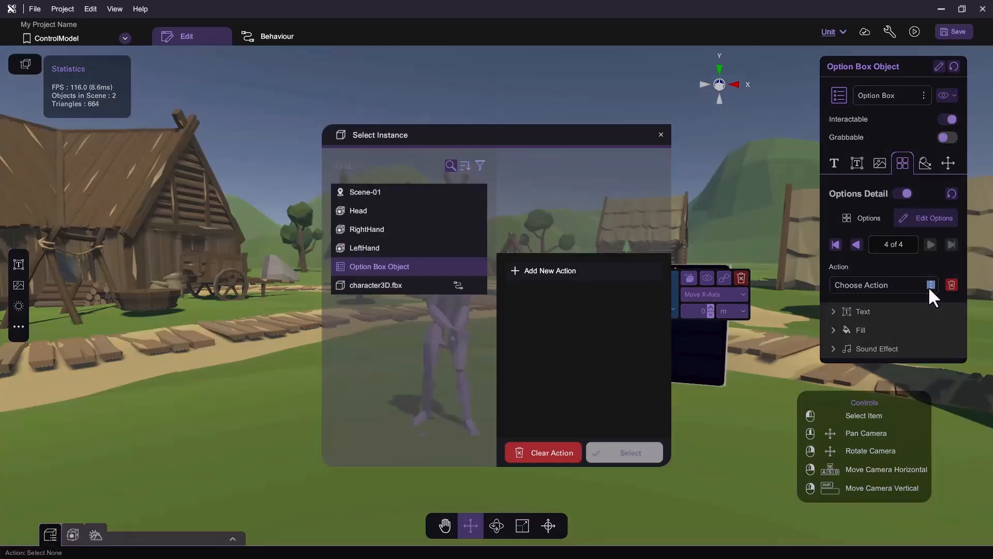
click(405, 282)
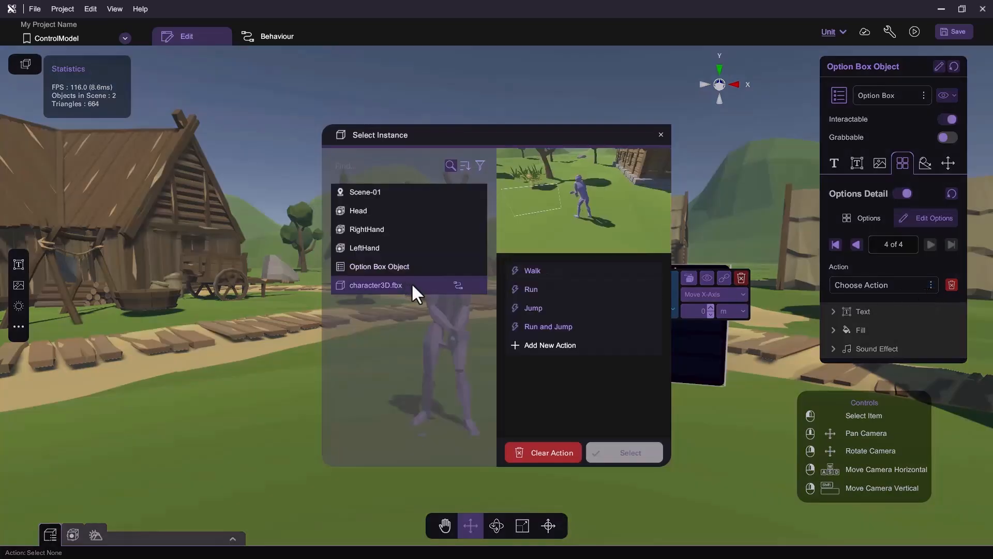
click(567, 324)
click(609, 451)
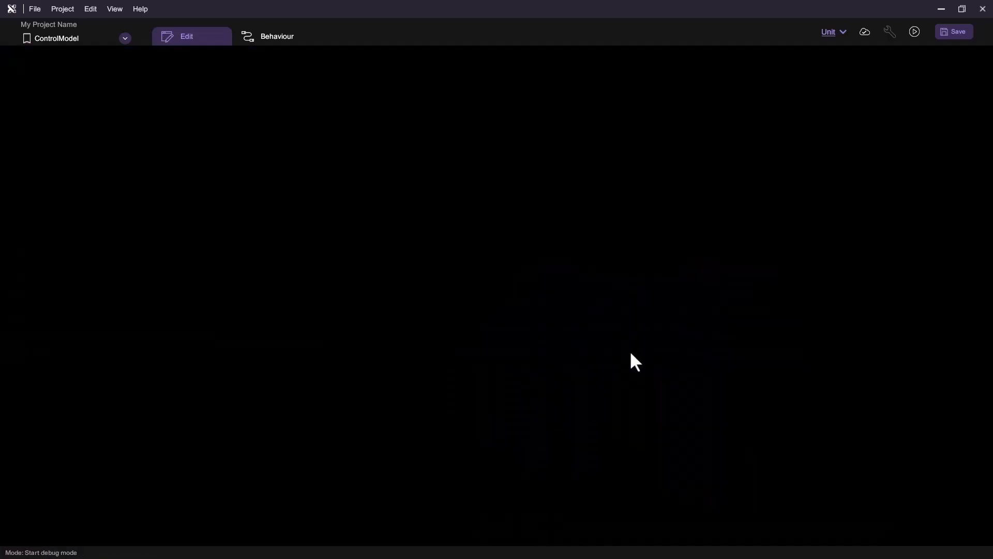
Test the Run and Jump option in debug mode, then stop play mode.
key(w)
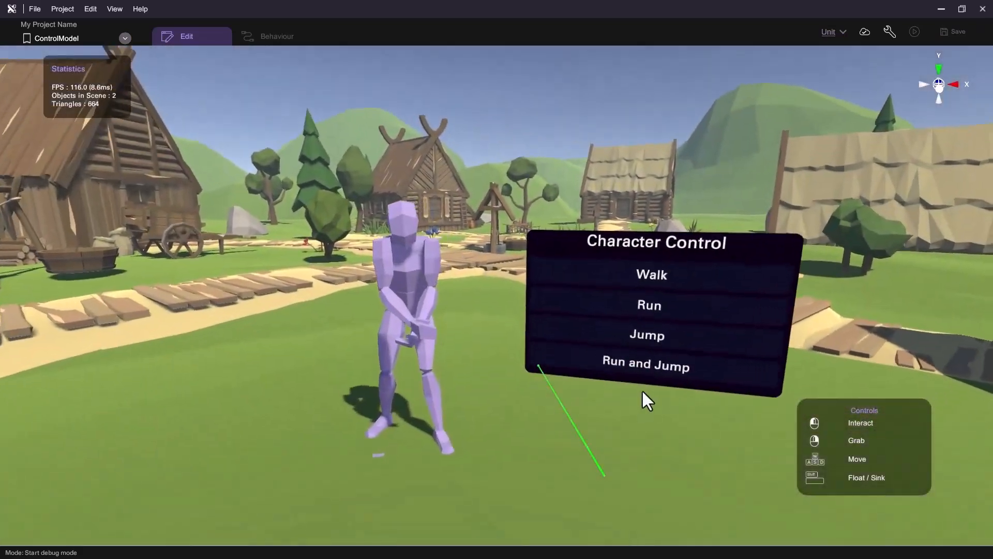
click(666, 466)
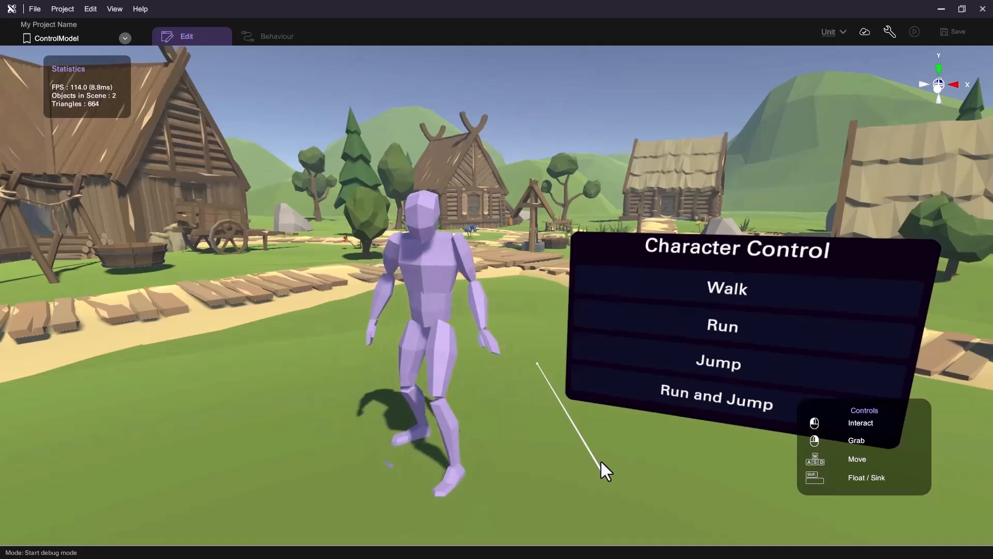
key(Escape)
click(646, 335)
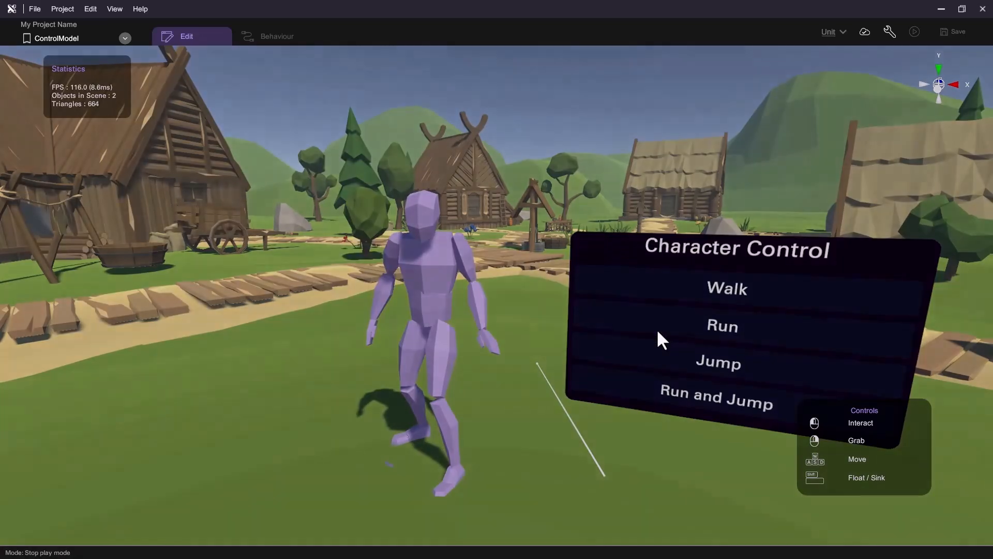